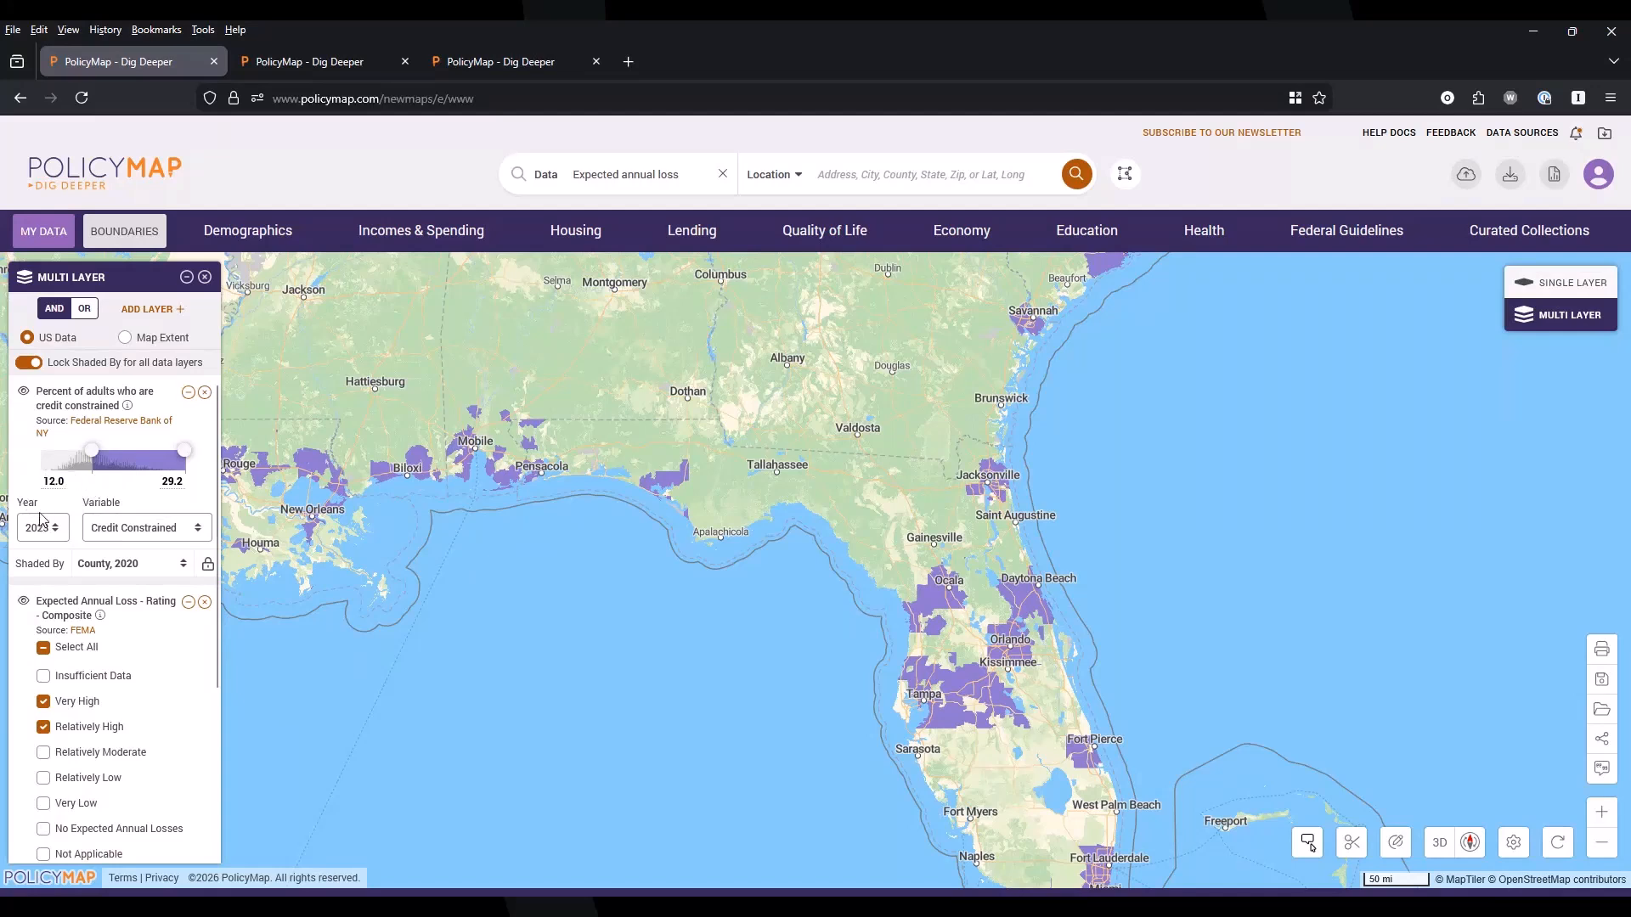
Review the credit-constrained, expected annual loss and burdened-homeowner criteria, and inspect the layer values of a highlighted ZIP area between Pensacola and Tallahassee
{"action": "scroll", "coordinate": [94, 523], "scroll_direction": "down", "scroll_amount": 3}
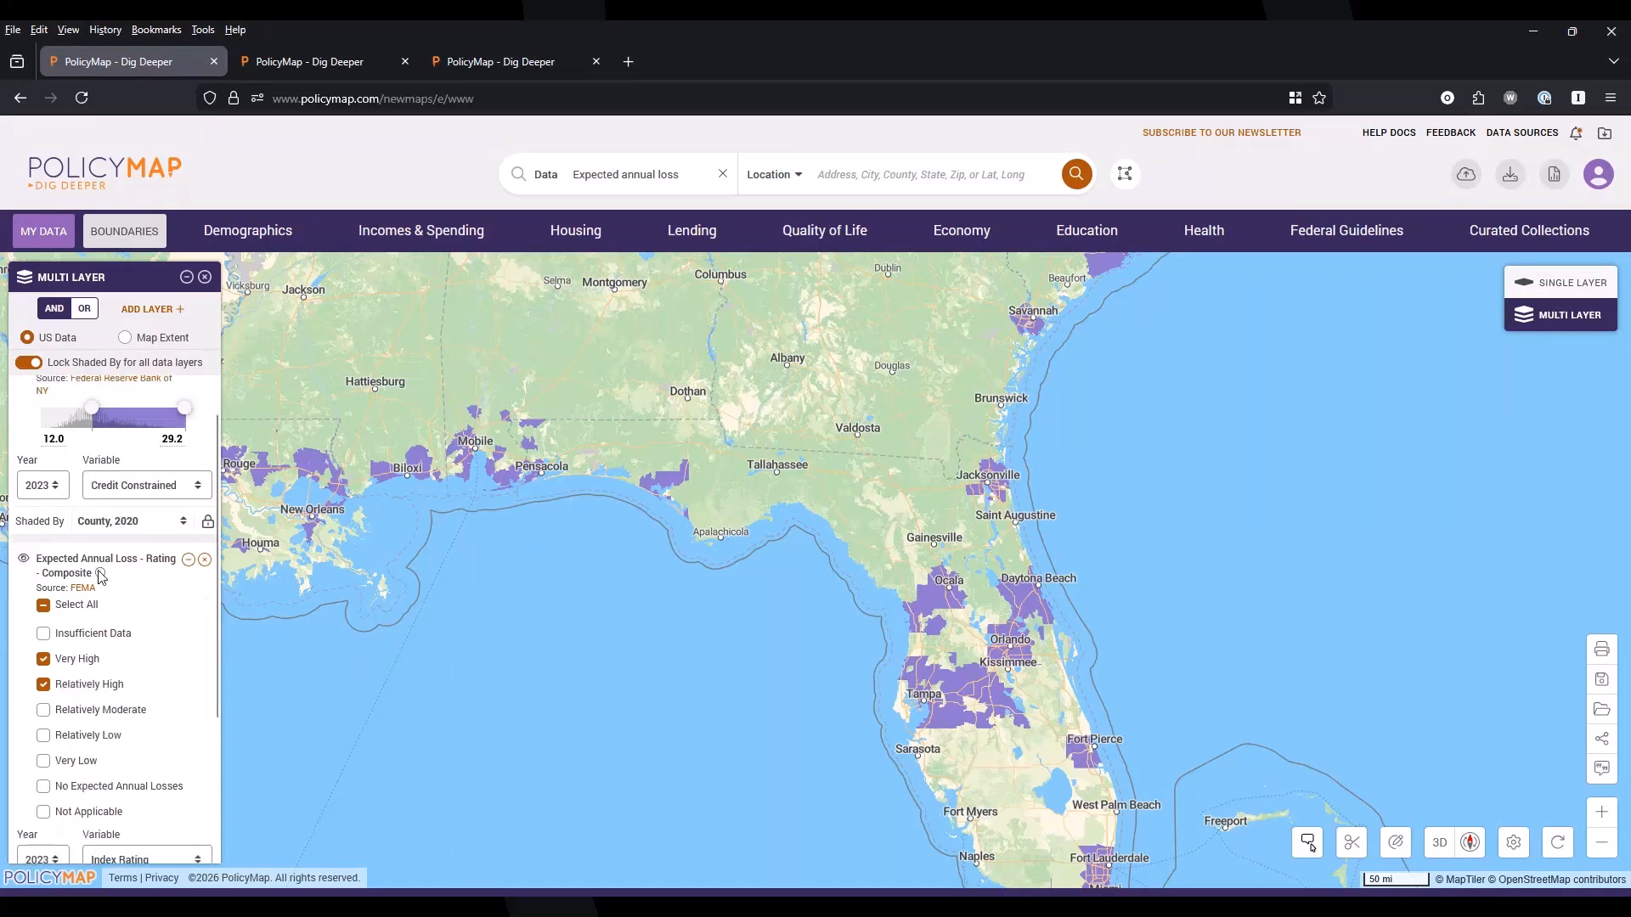
{"action": "scroll", "coordinate": [146, 578], "scroll_direction": "up", "scroll_amount": 2}
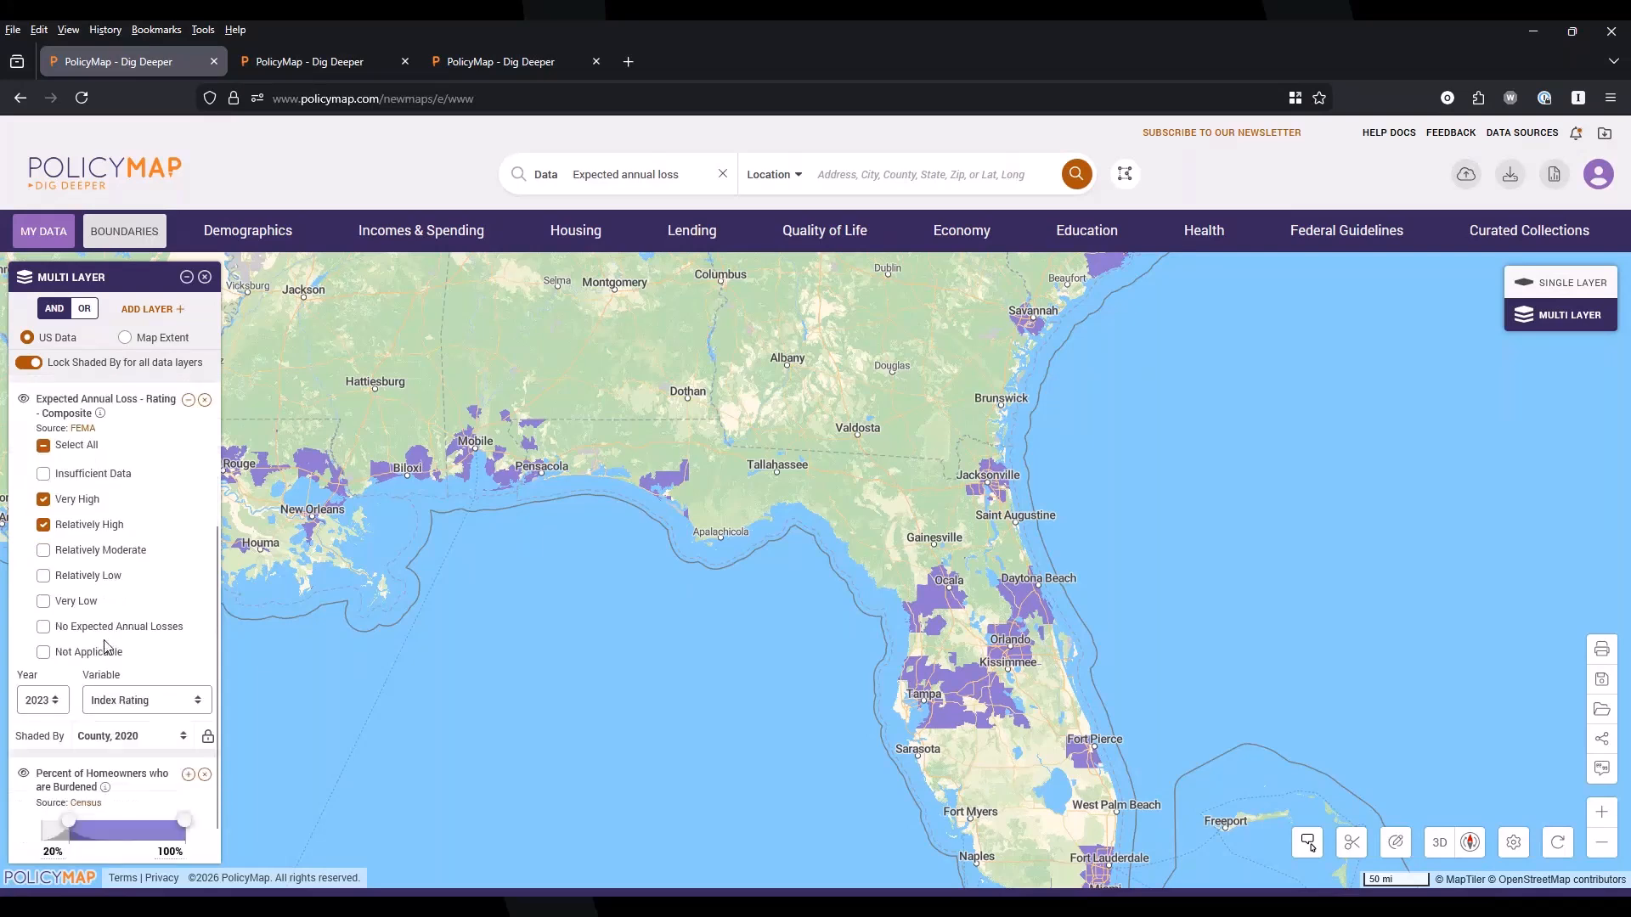
{"action": "scroll", "coordinate": [109, 647], "scroll_direction": "down", "scroll_amount": 3}
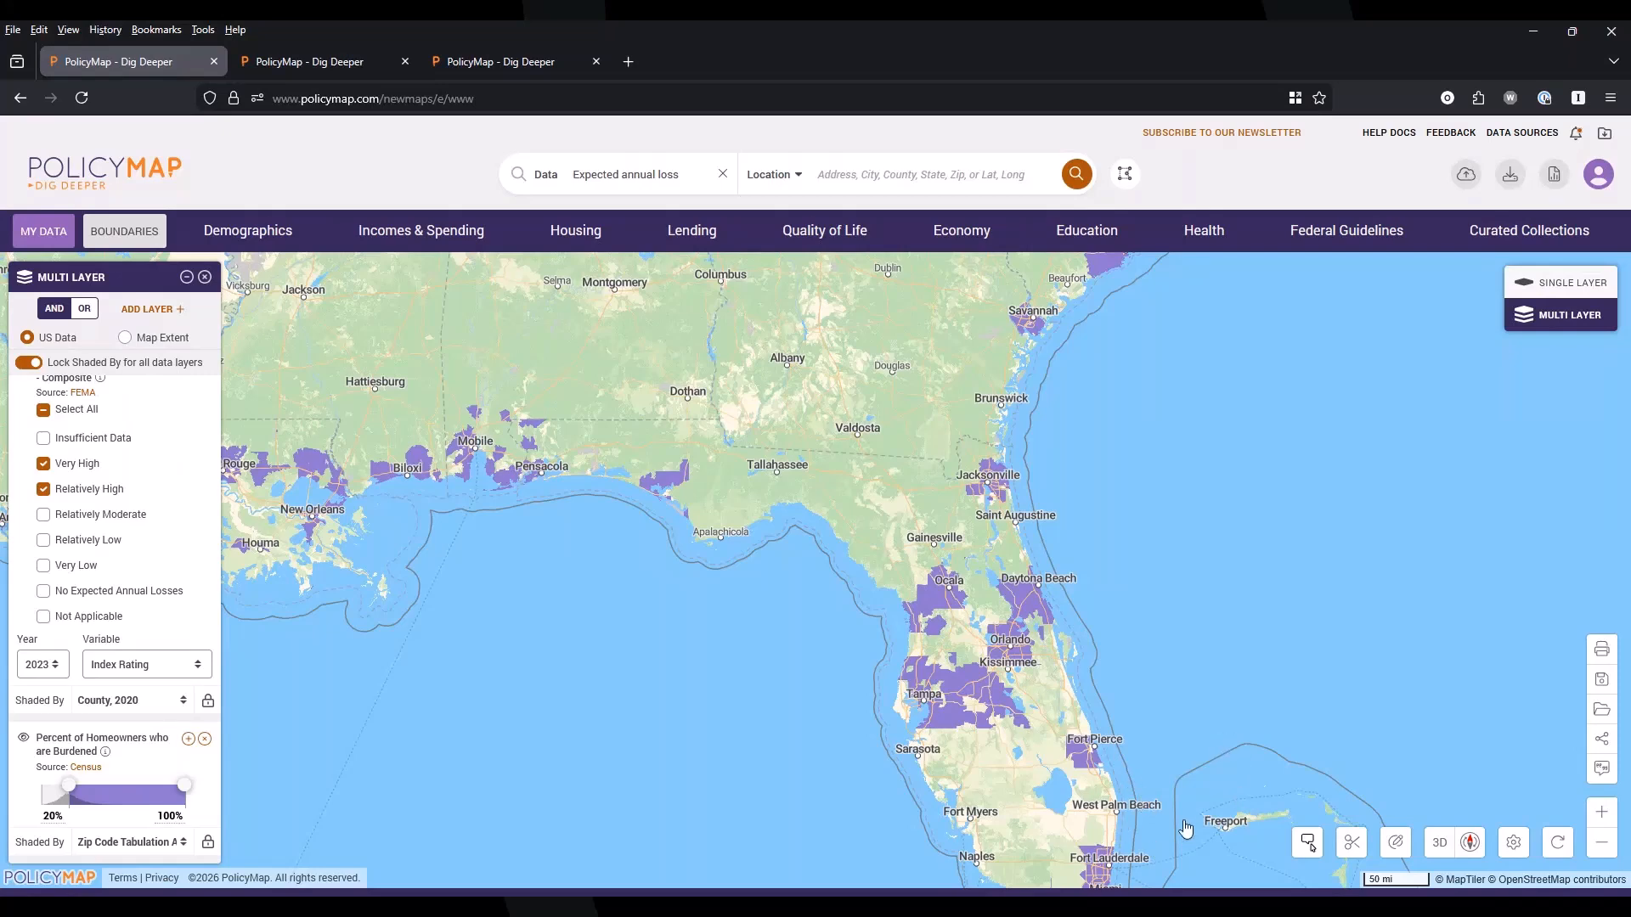
{"action": "left_click_drag", "start_coordinate": [1186, 828], "coordinate": [1155, 750]}
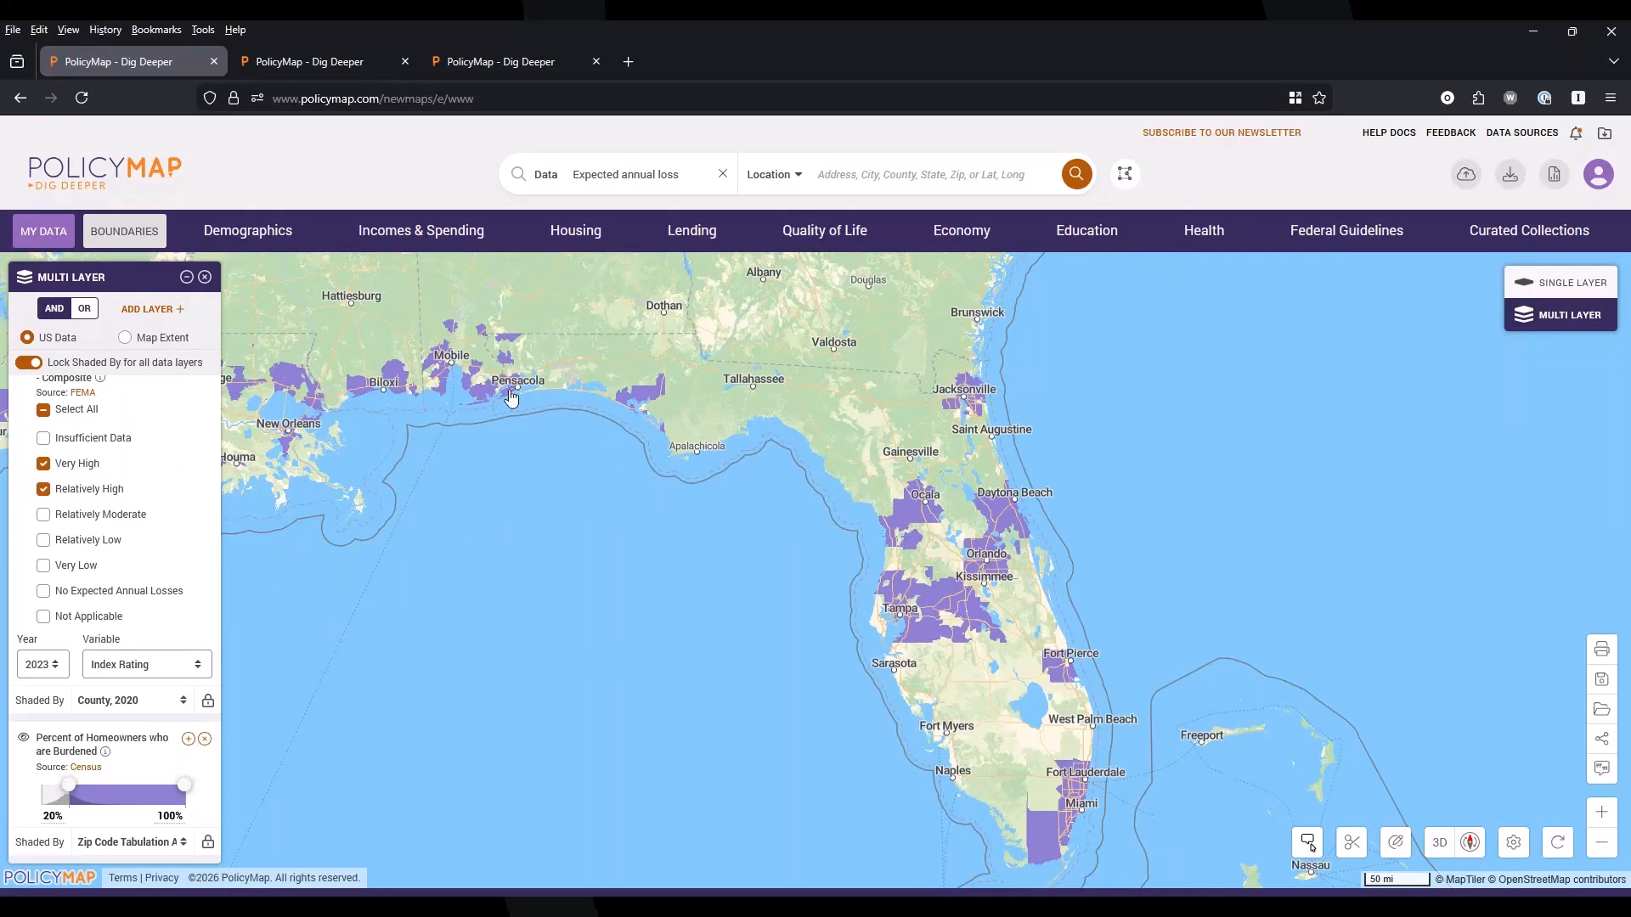
{"action": "left_click", "coordinate": [640, 398]}
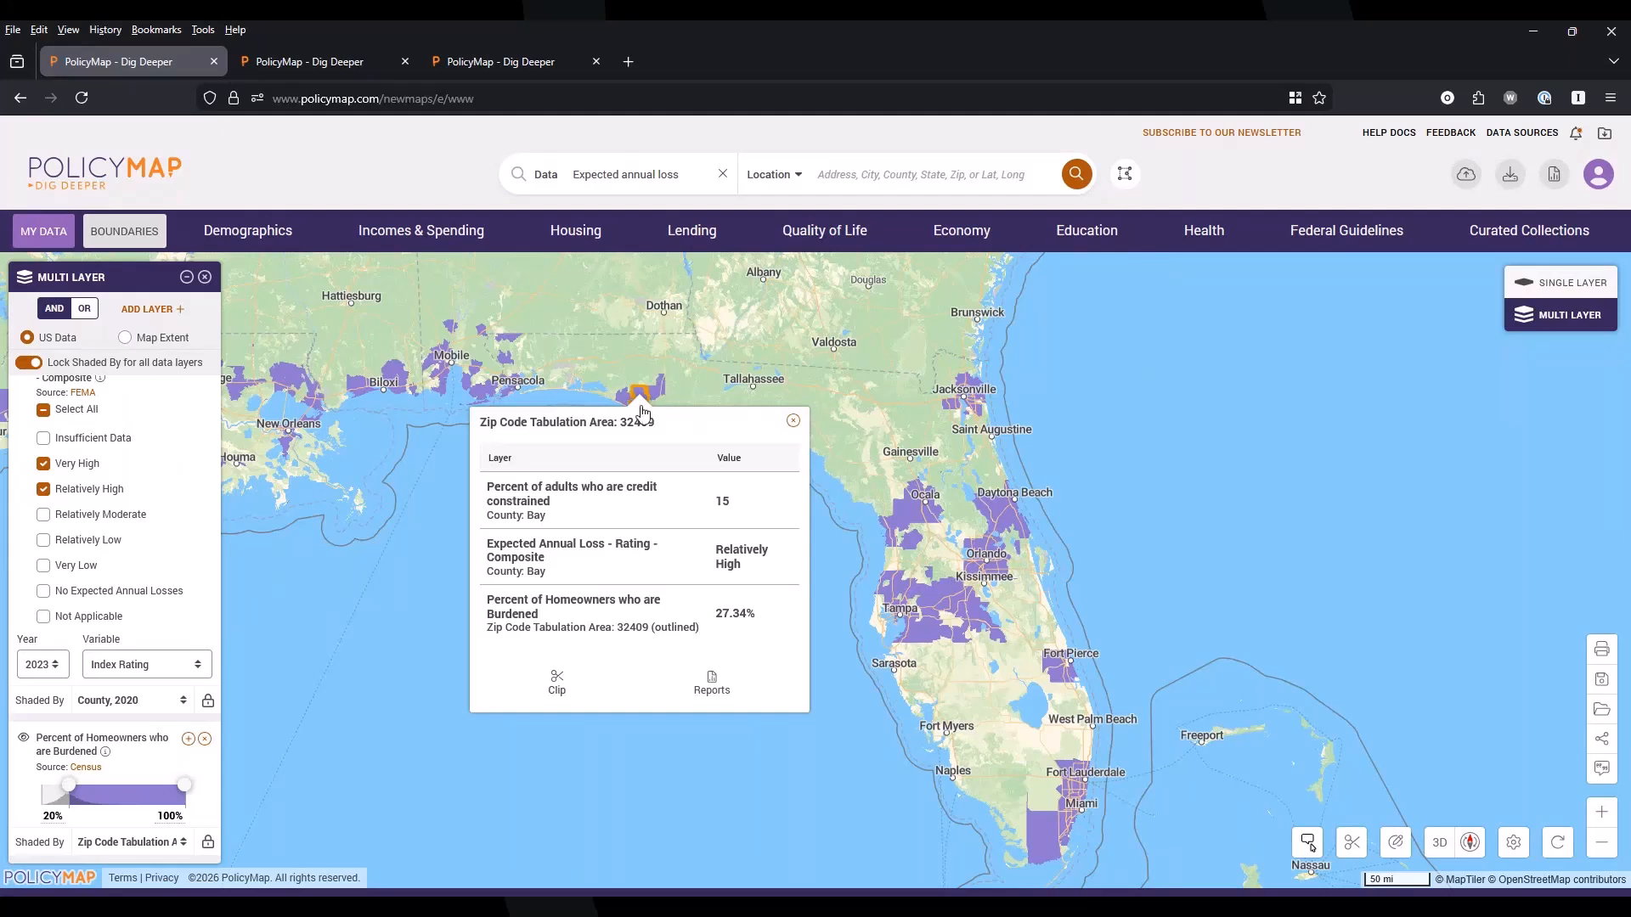
{"action": "left_click", "coordinate": [793, 424]}
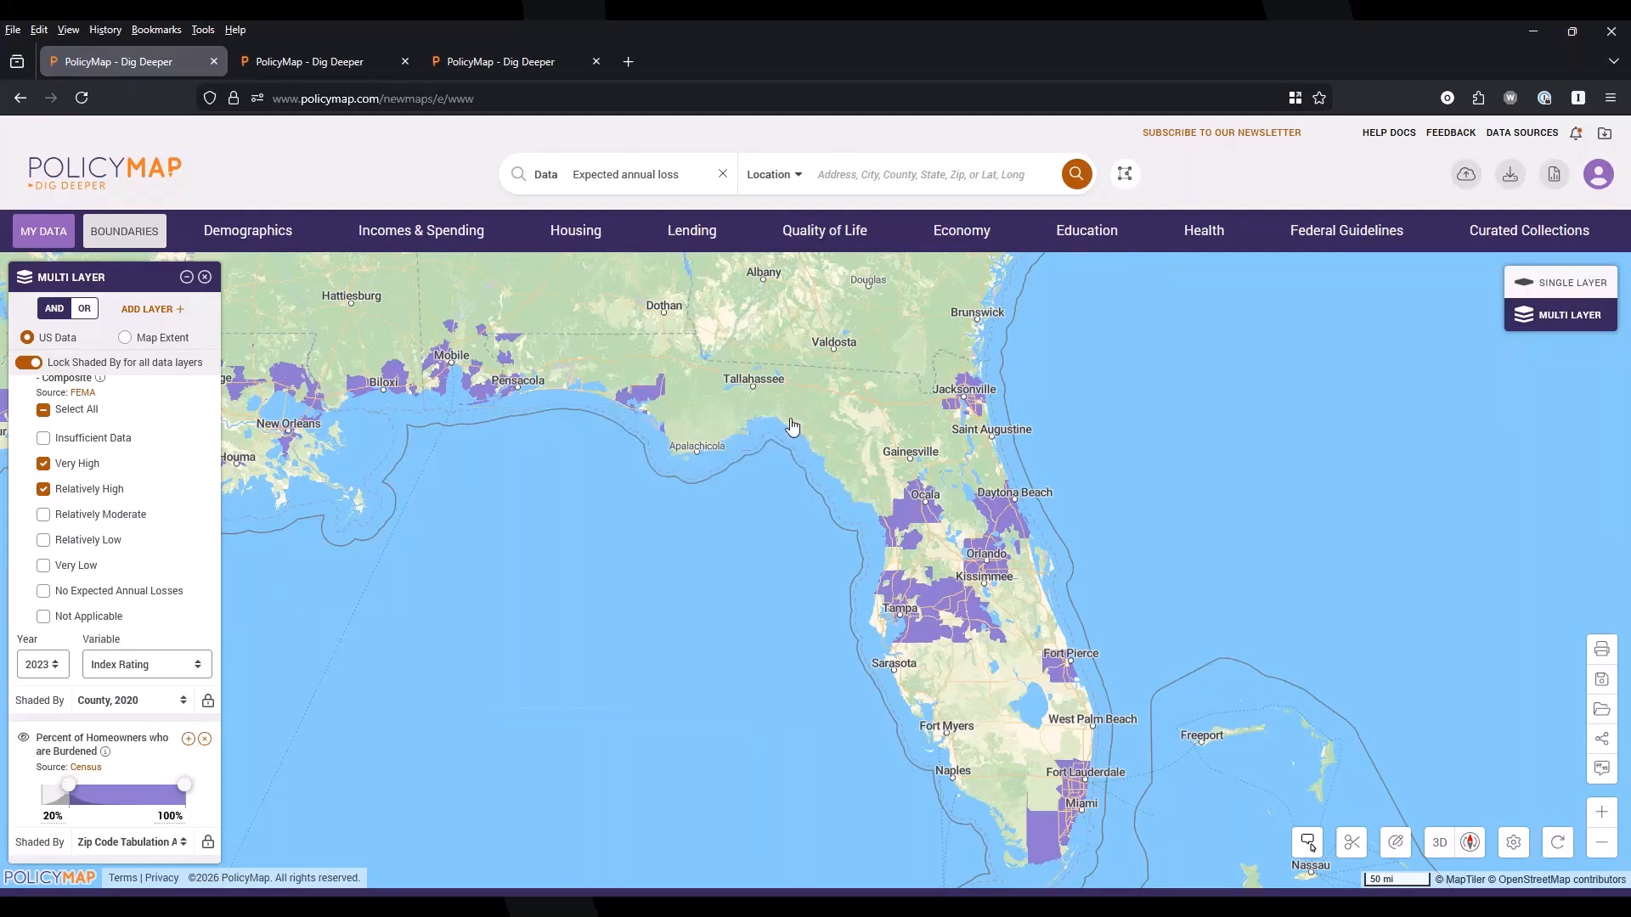
Switch to the second map, review its physician, chronic disease and population criteria, and inspect the layer values of two ZIP areas near Columbus
{"action": "left_click", "coordinate": [313, 63]}
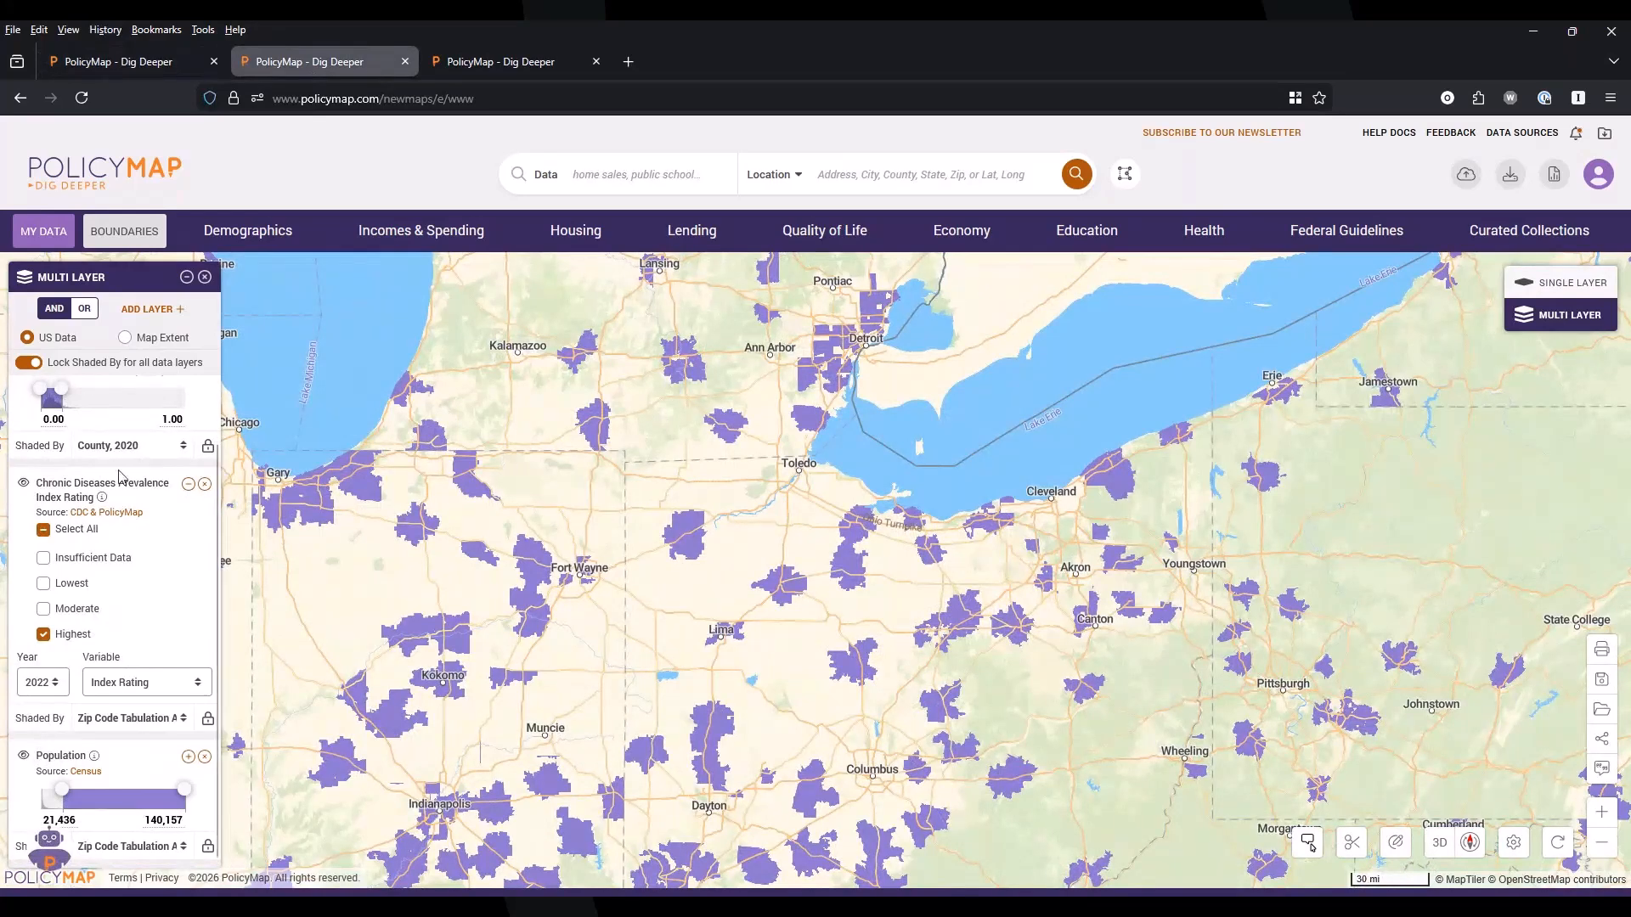
{"action": "scroll", "coordinate": [130, 482], "scroll_direction": "up", "scroll_amount": 1}
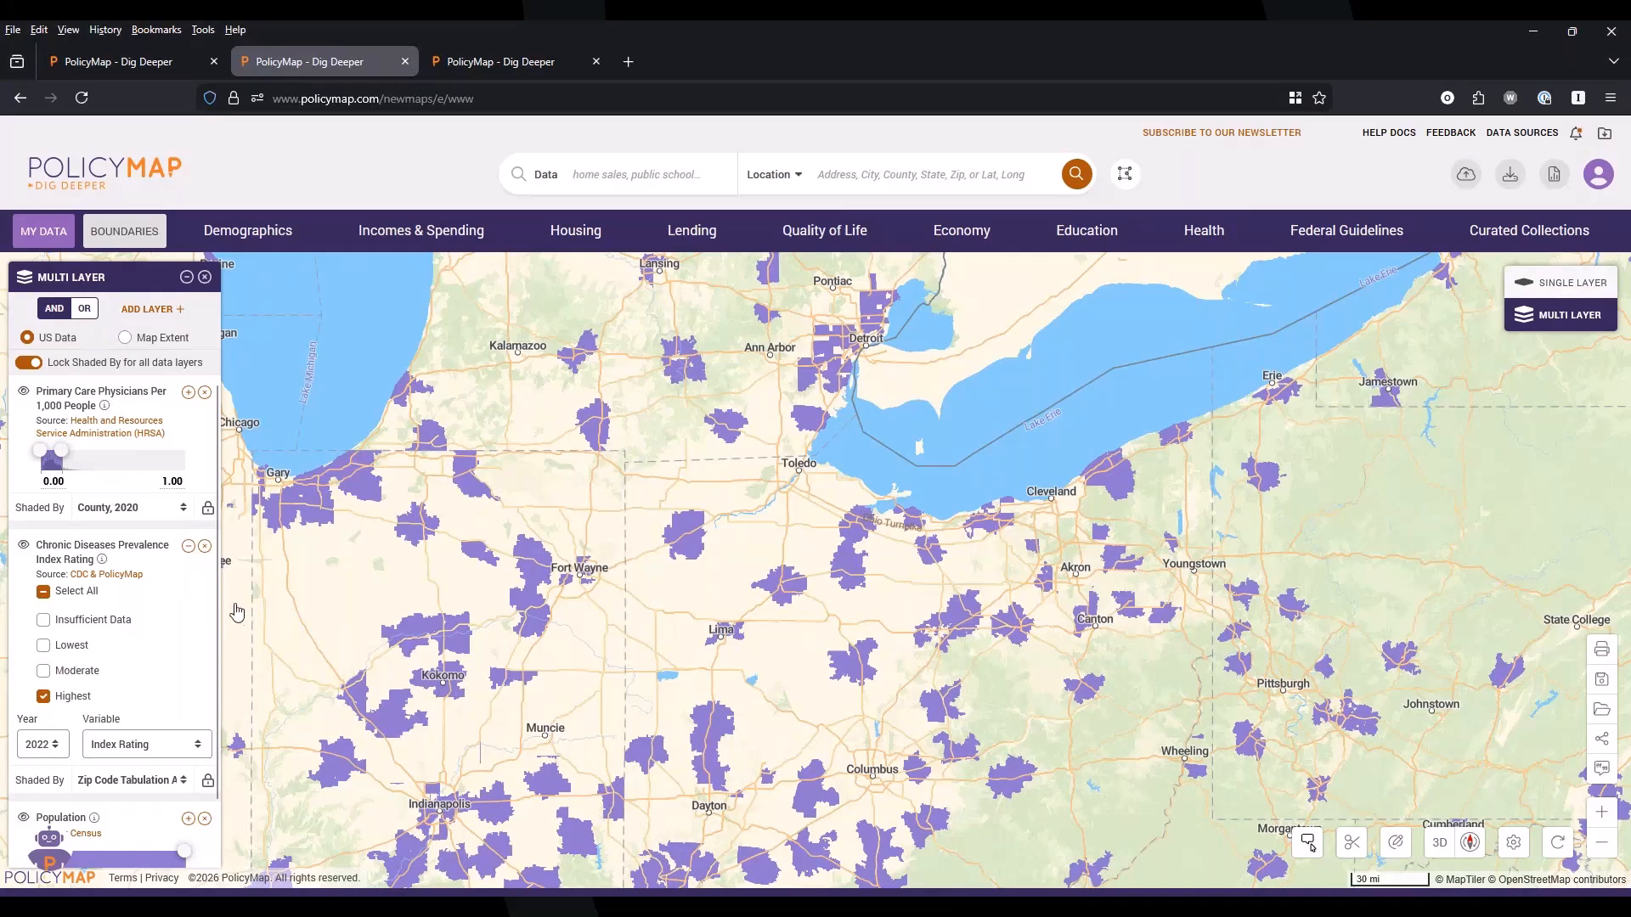
{"action": "scroll", "coordinate": [117, 613], "scroll_direction": "down", "scroll_amount": 1}
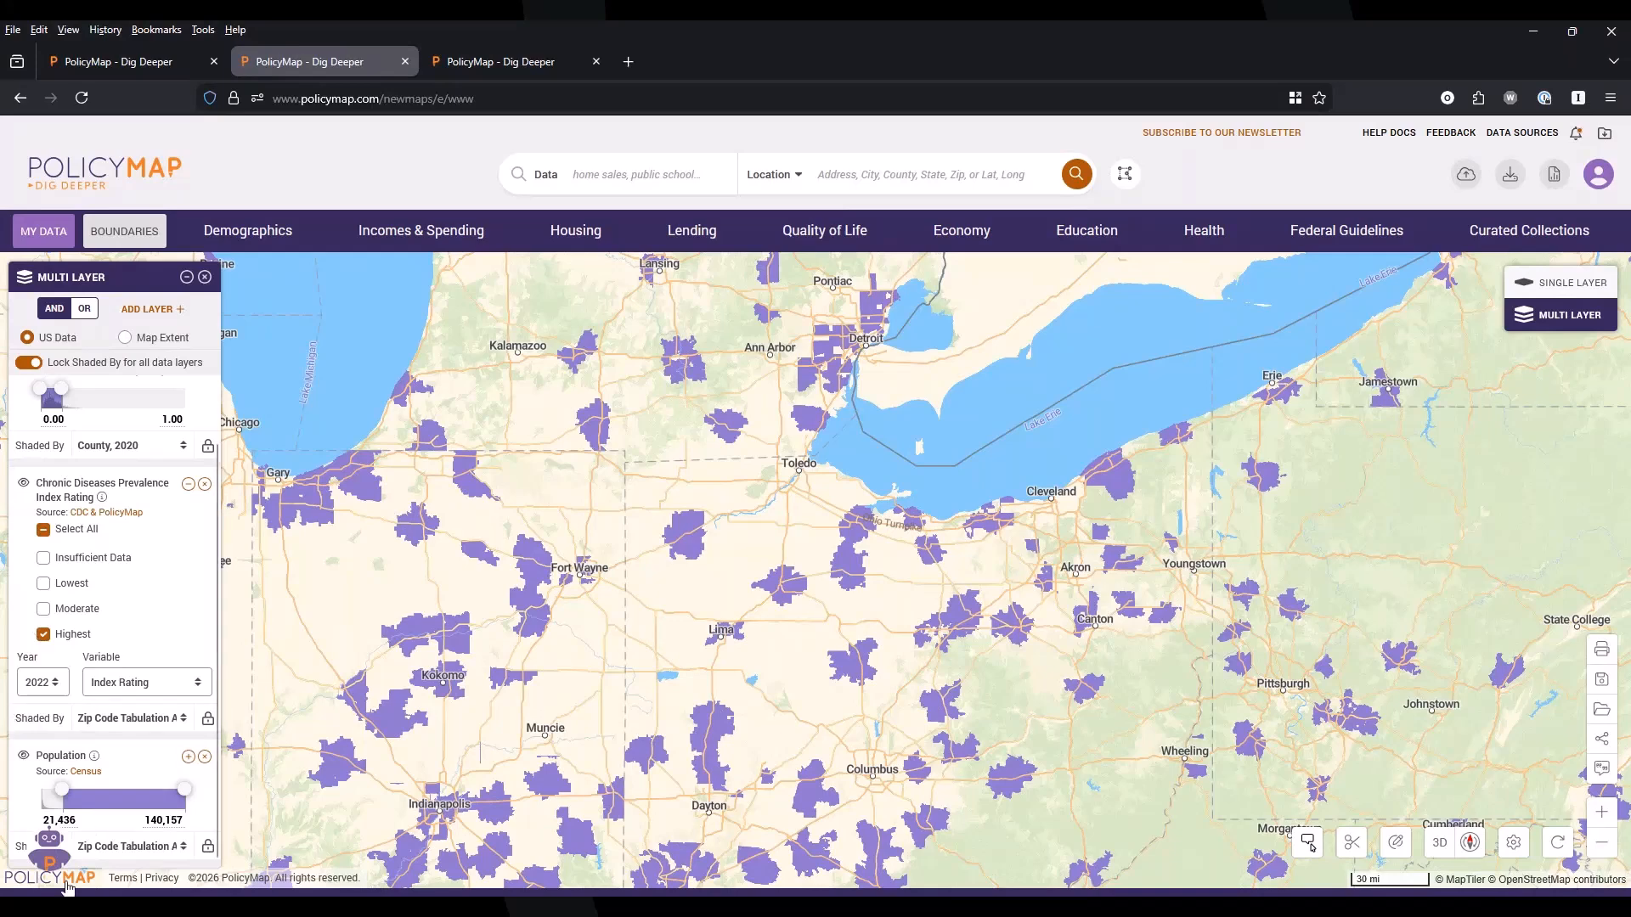
{"action": "left_click", "coordinate": [883, 783]}
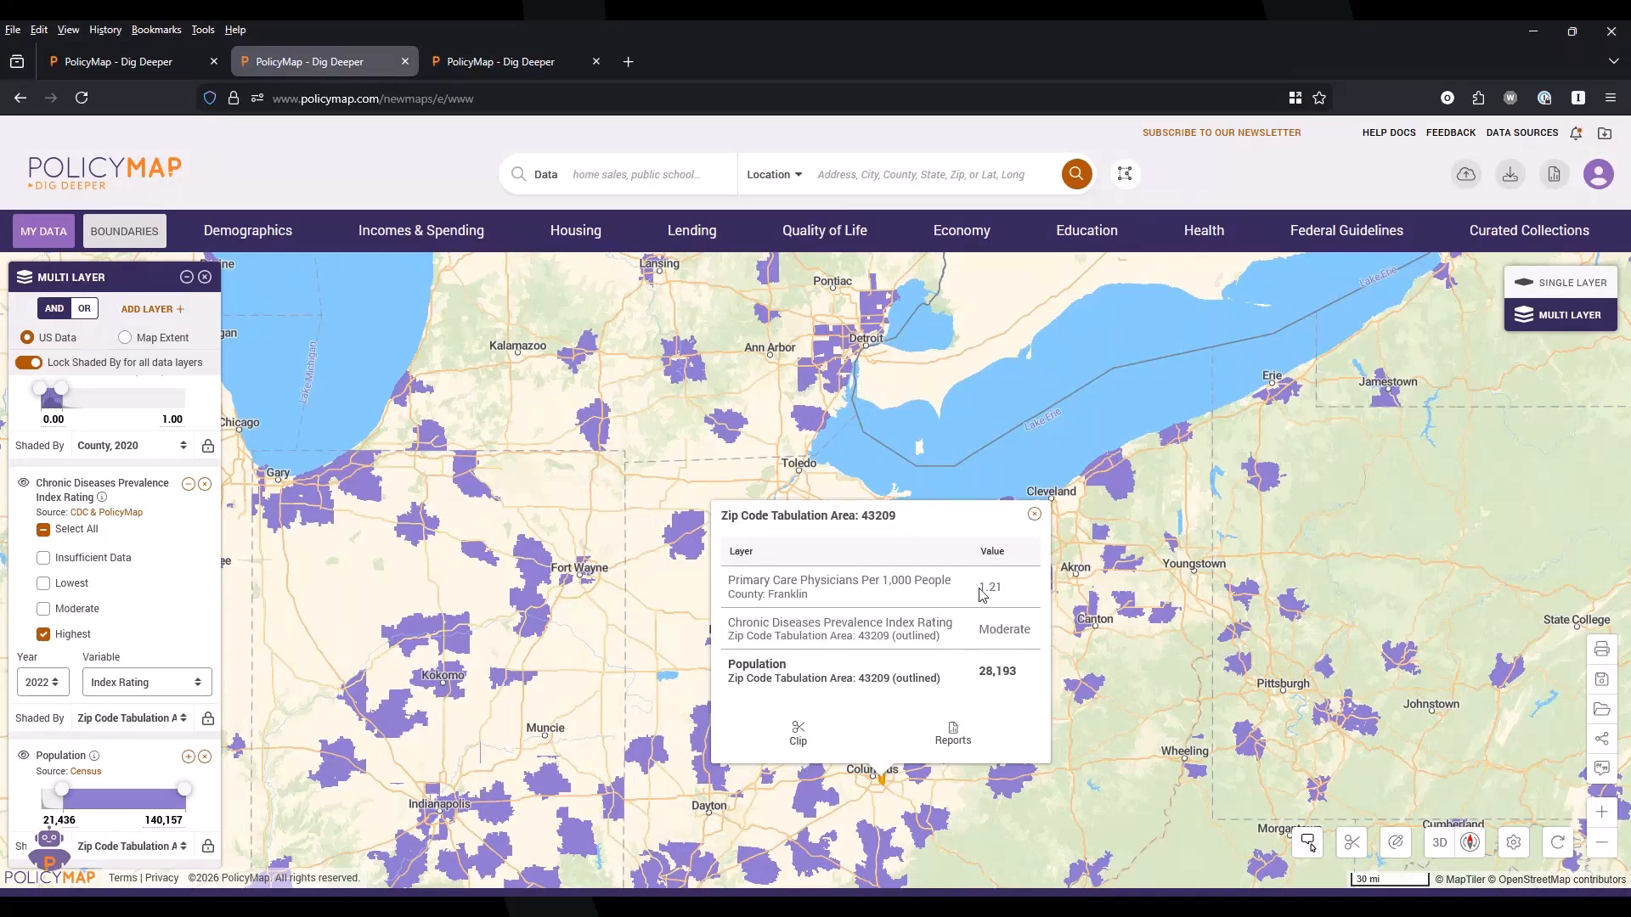
{"action": "left_click", "coordinate": [1034, 516]}
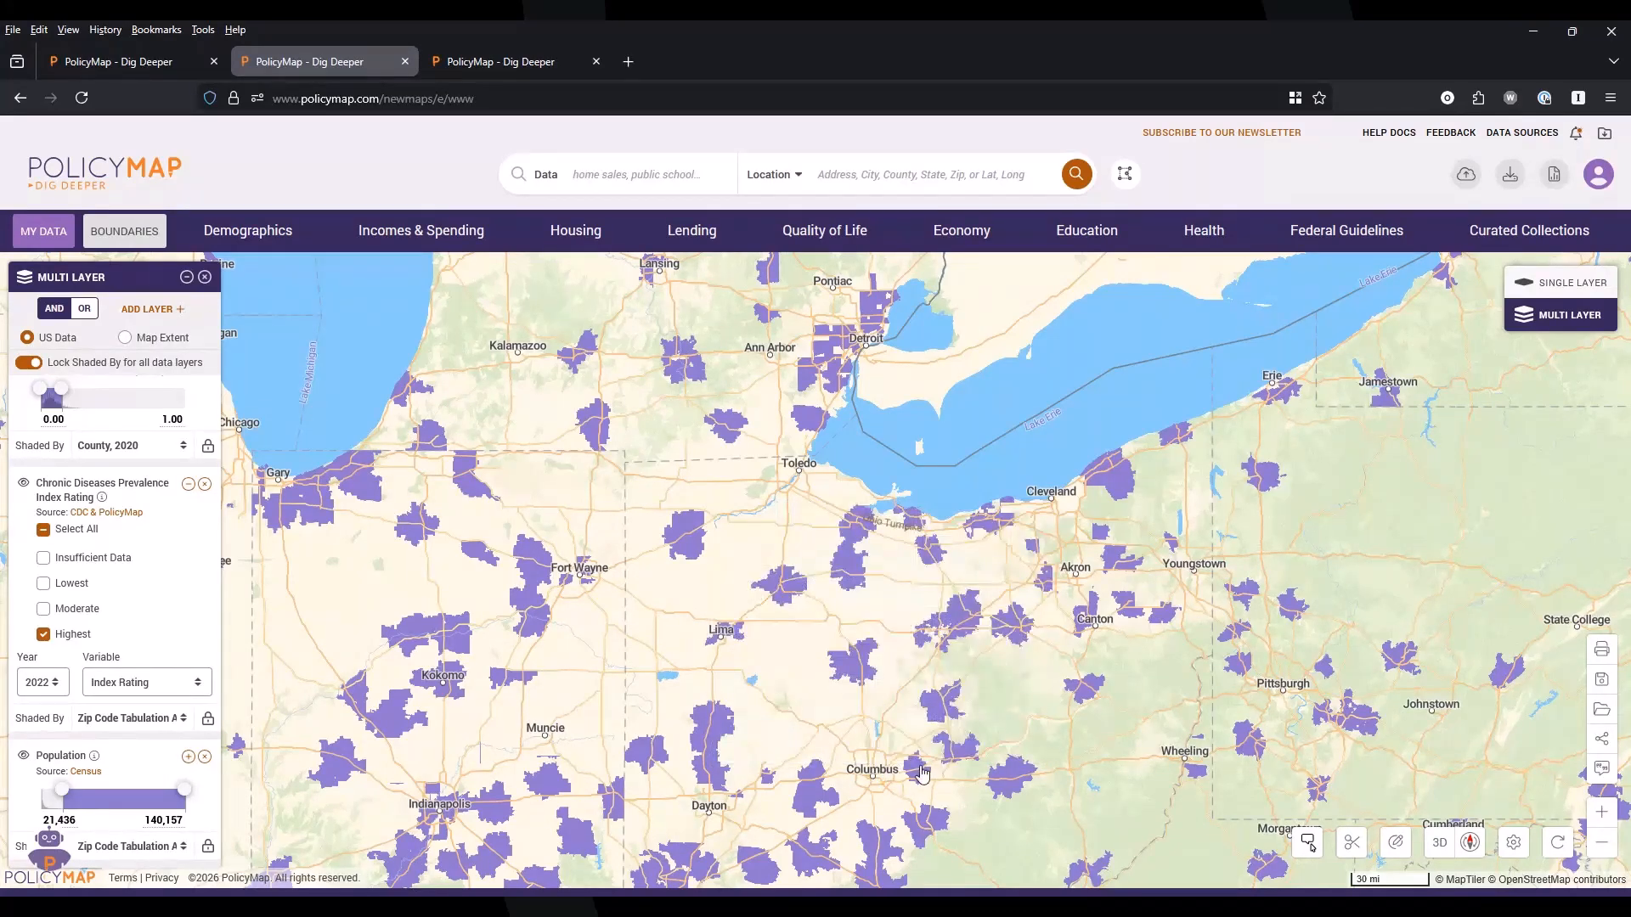
{"action": "left_click", "coordinate": [918, 774]}
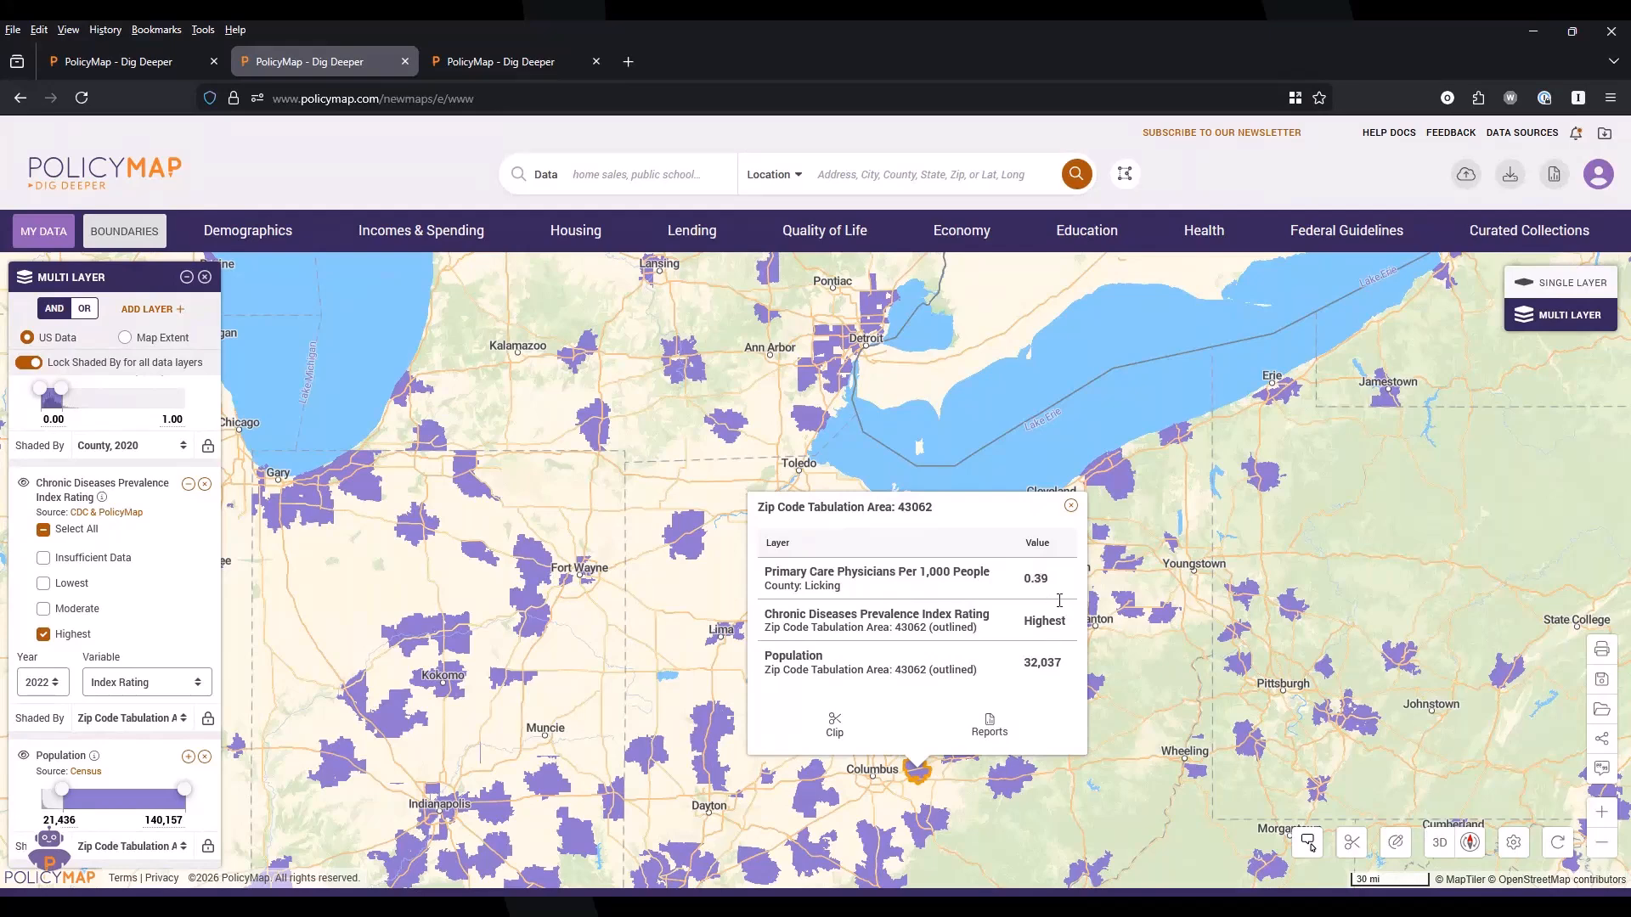
{"action": "left_click", "coordinate": [1072, 506]}
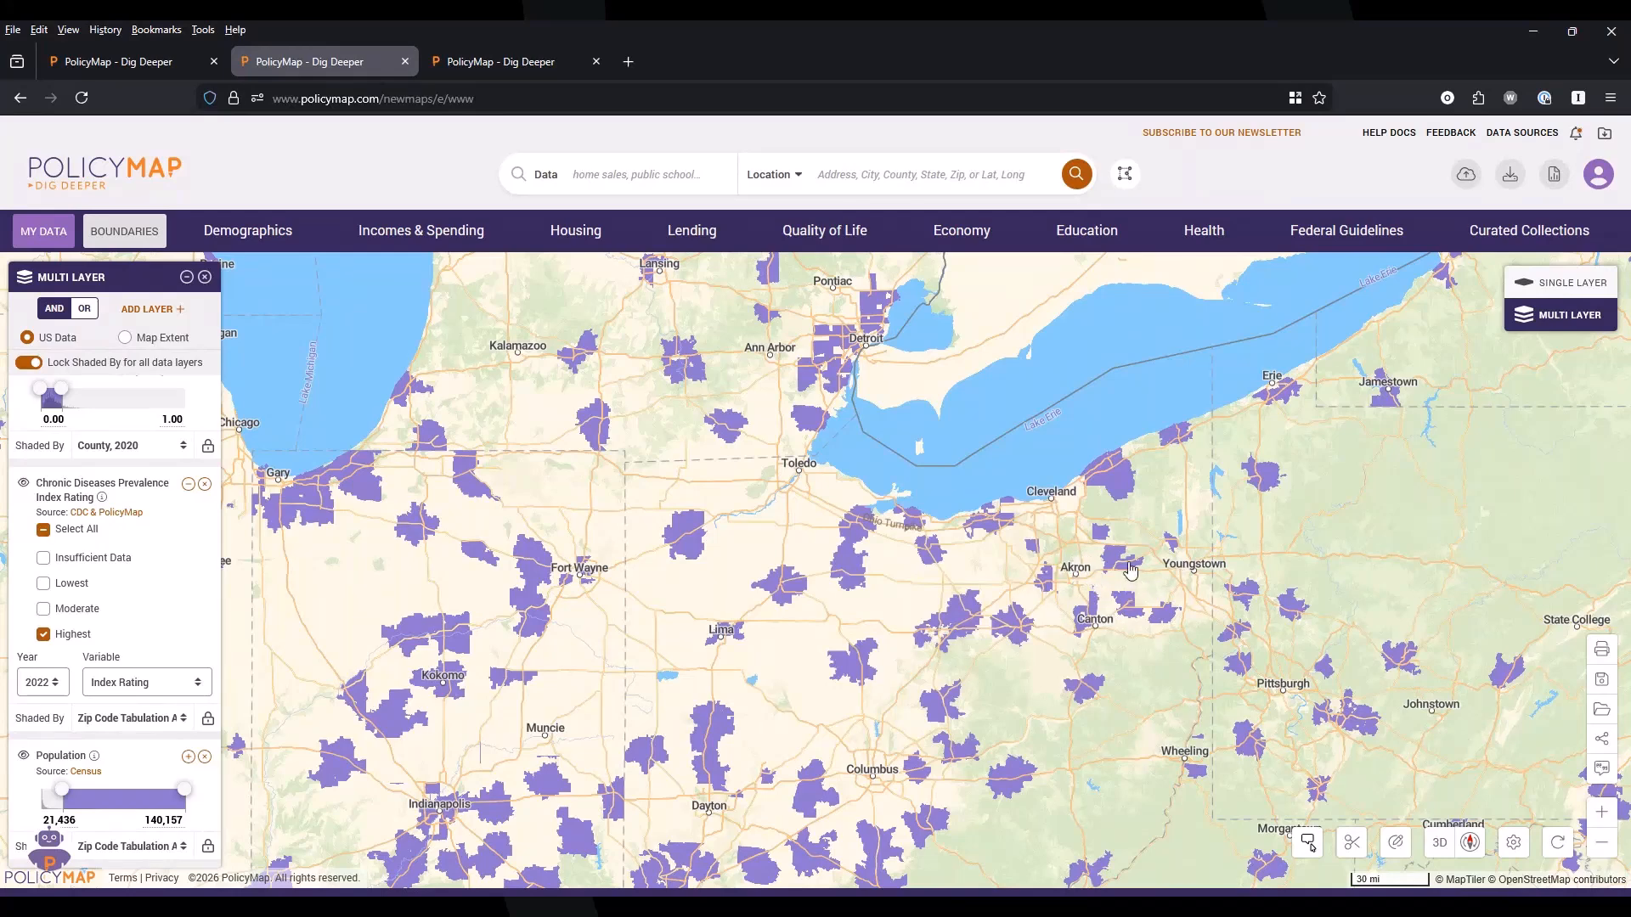
Inspect the layer values of one highlighted ZIP area near Detroit and one in Indianapolis
{"action": "left_click", "coordinate": [870, 328]}
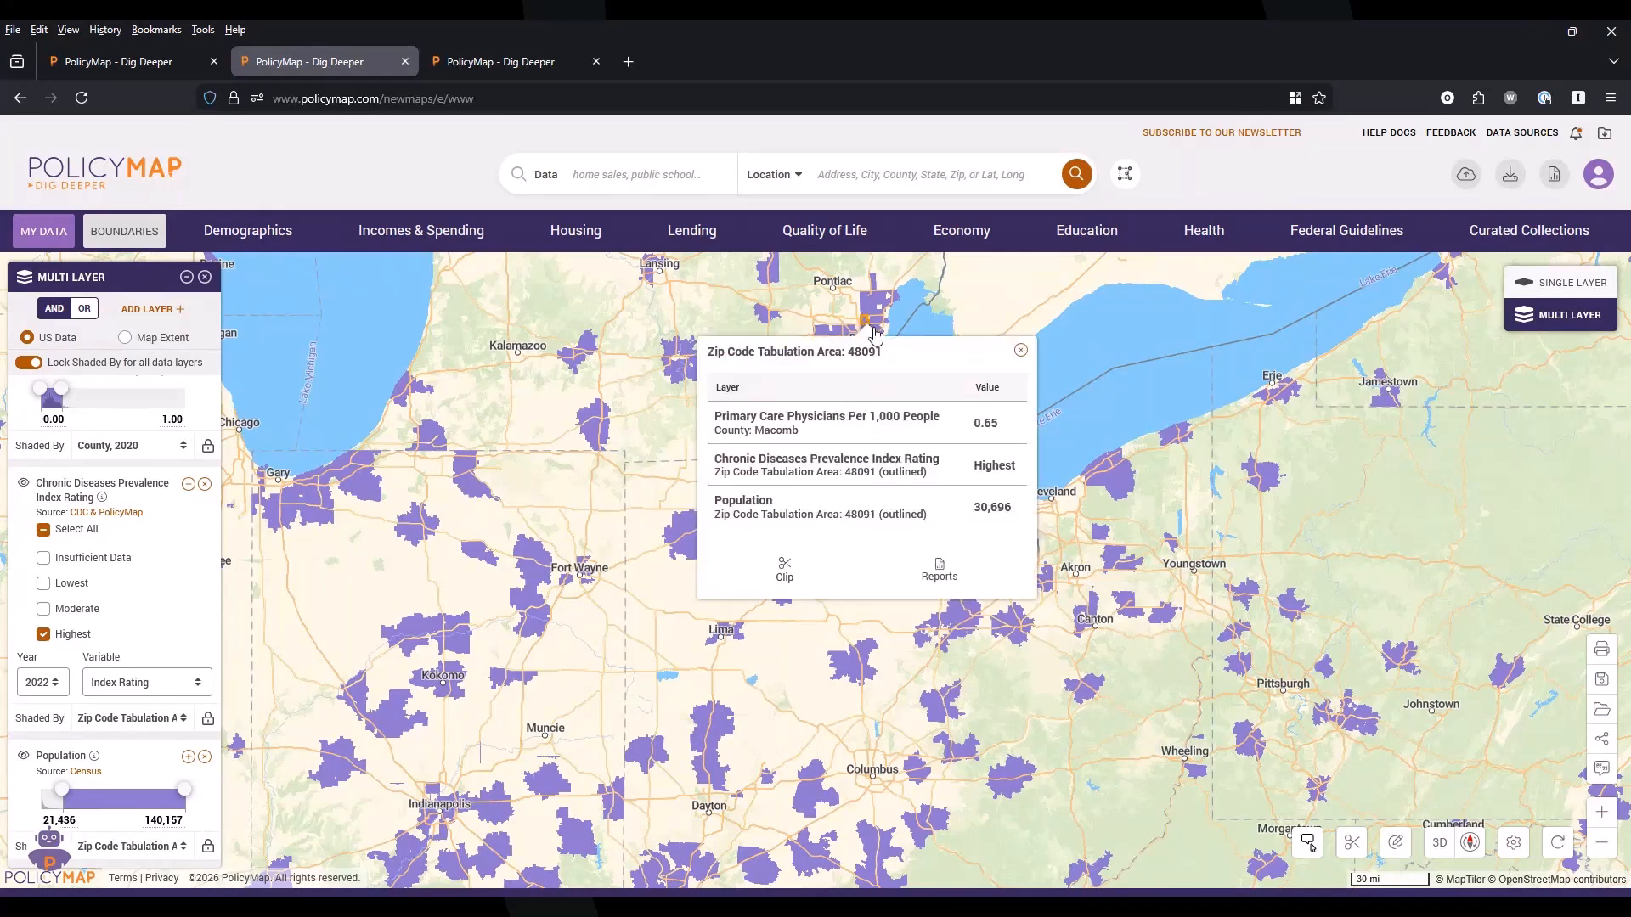
{"action": "left_click", "coordinate": [1020, 351]}
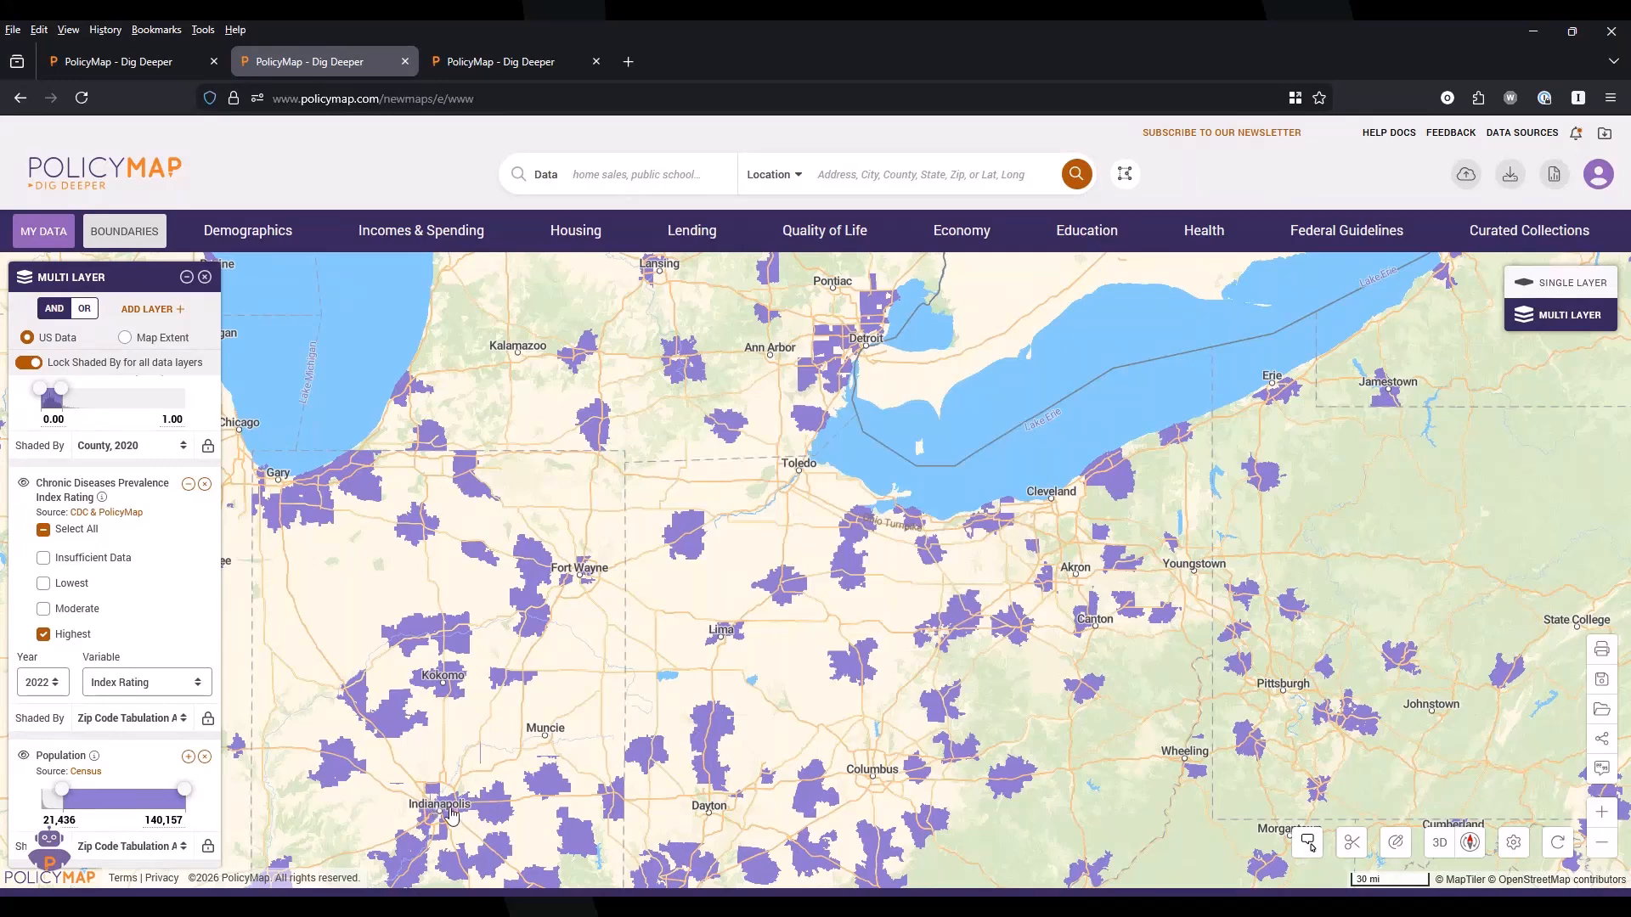
{"action": "left_click", "coordinate": [450, 813]}
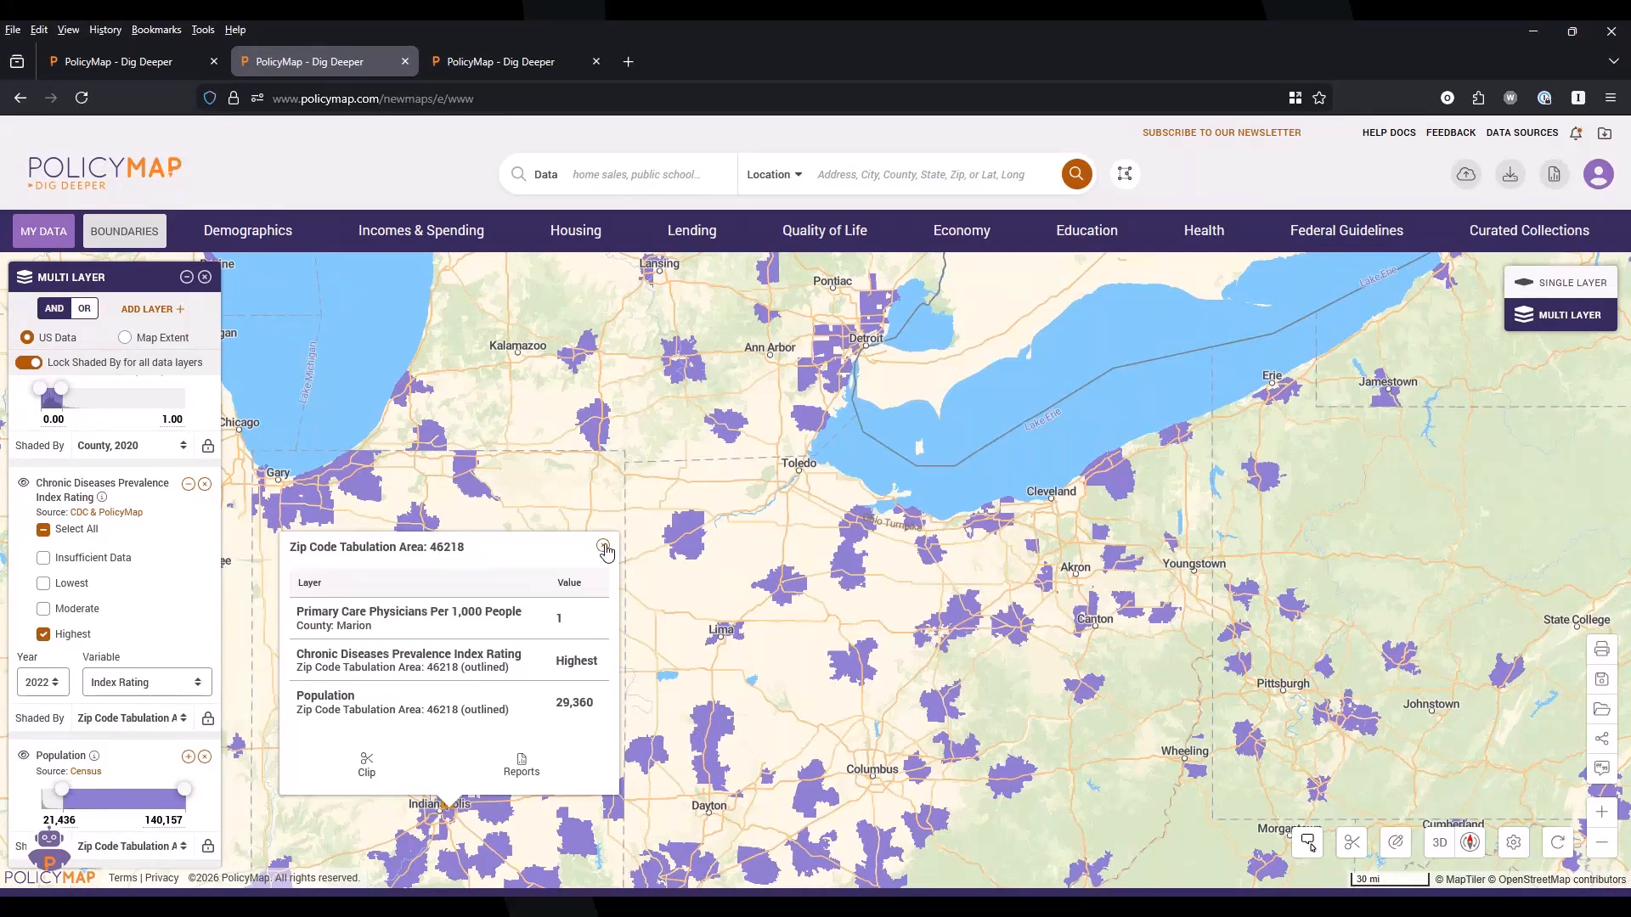
{"action": "left_click", "coordinate": [603, 546]}
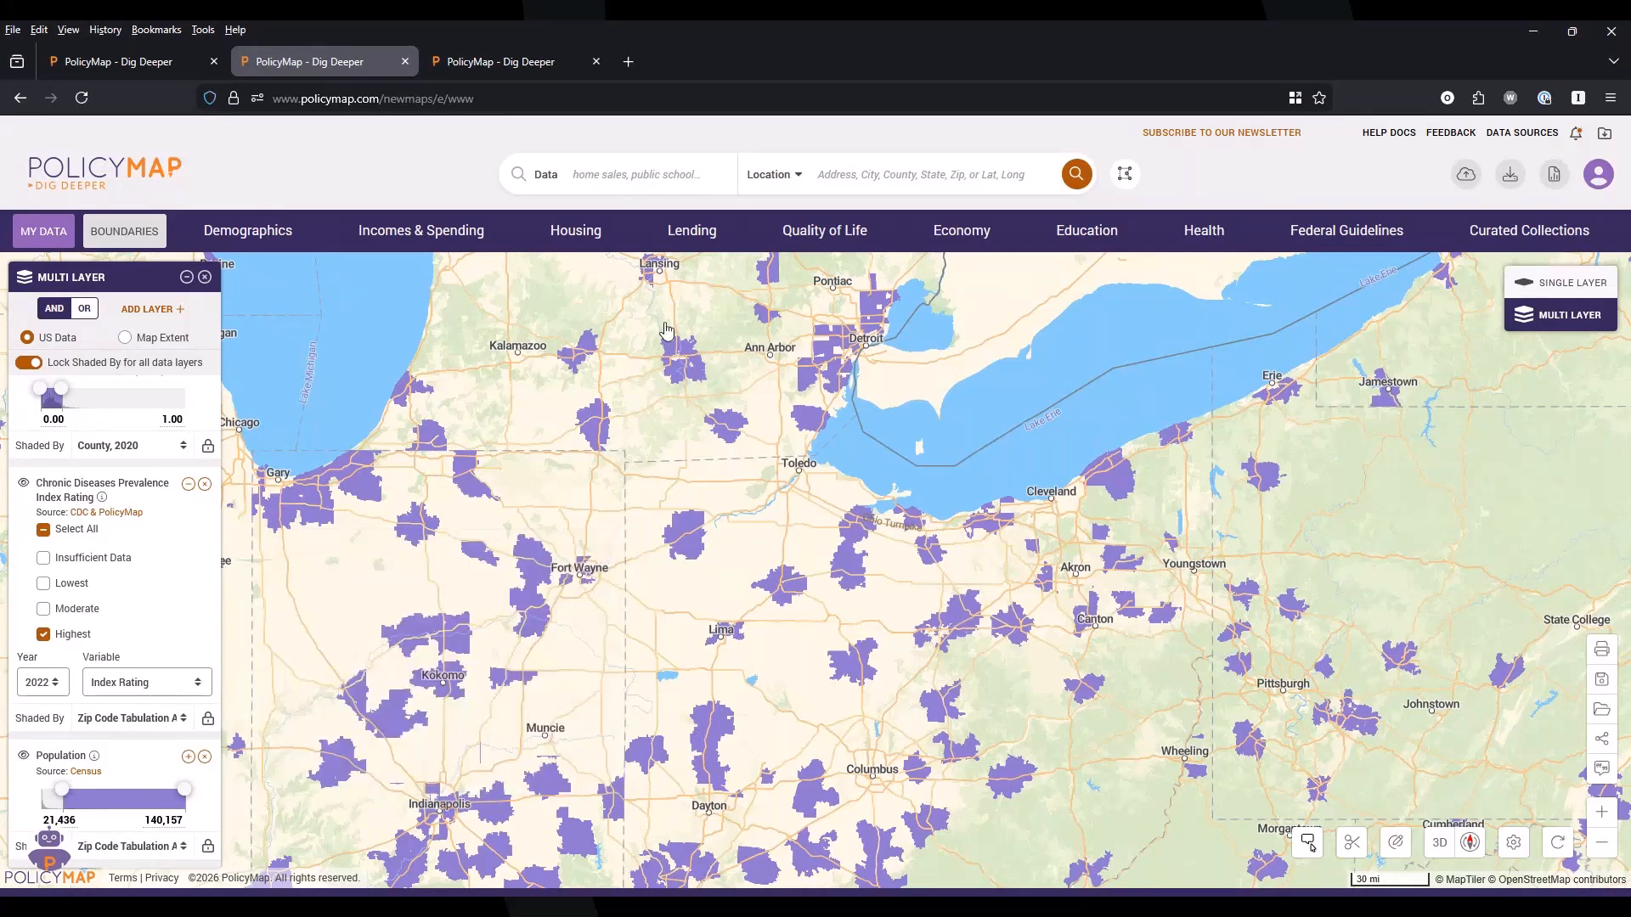
Switch to the third map, review its median home value change and Predominant Tenure criteria, and inspect a highlighted census tract in lower Manhattan
{"action": "left_click", "coordinate": [495, 63]}
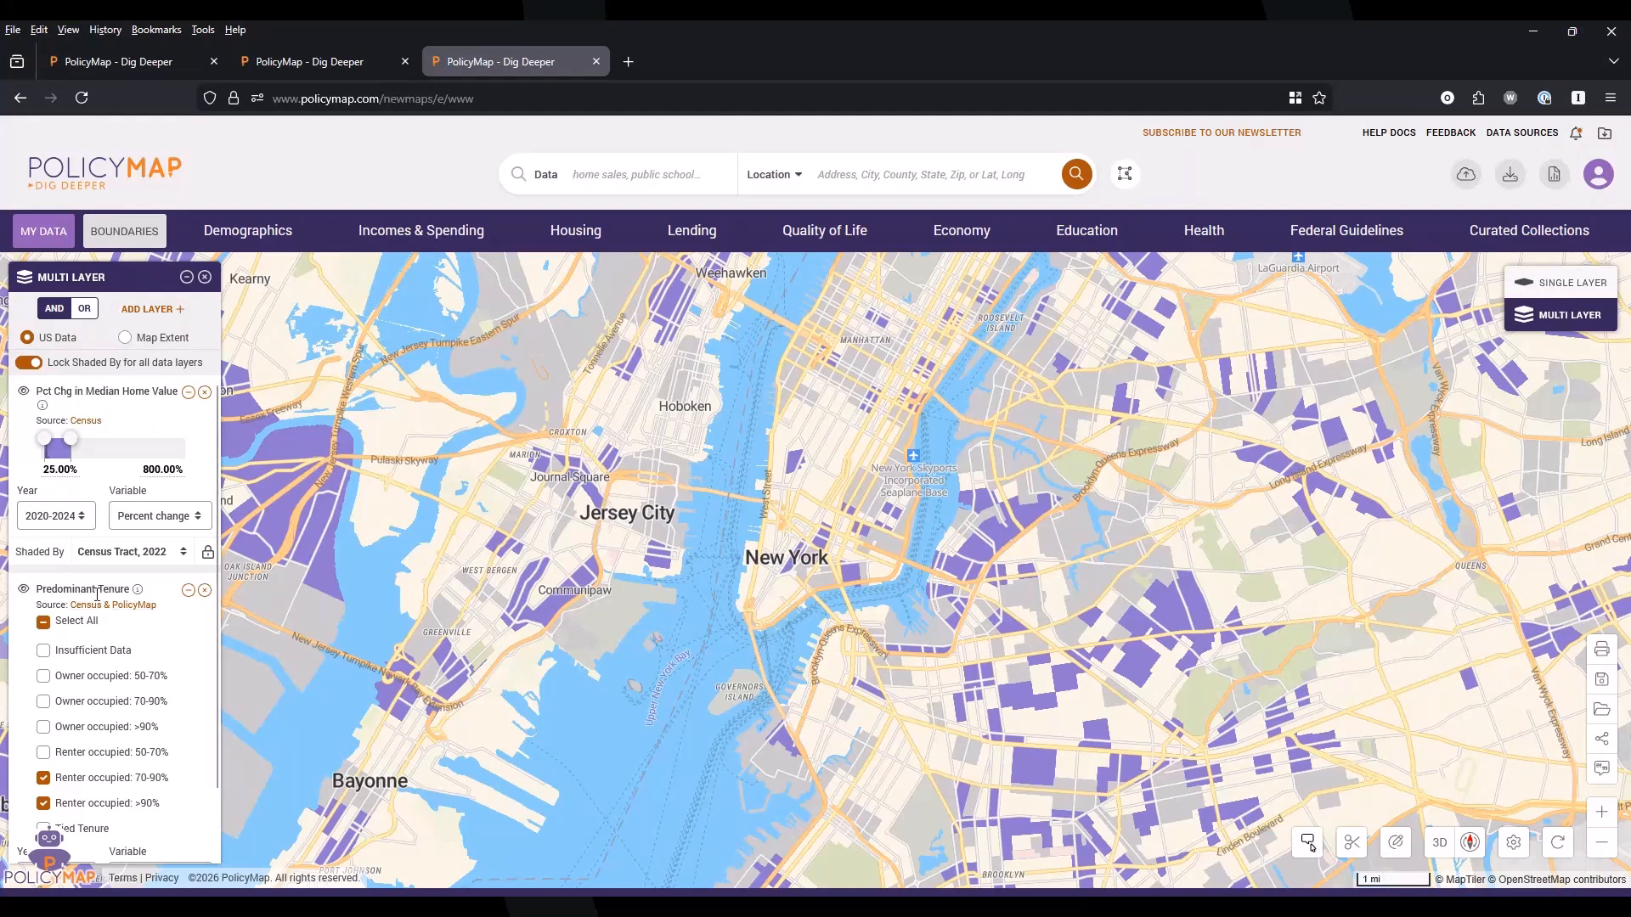
{"action": "mouse_move", "coordinate": [137, 592]}
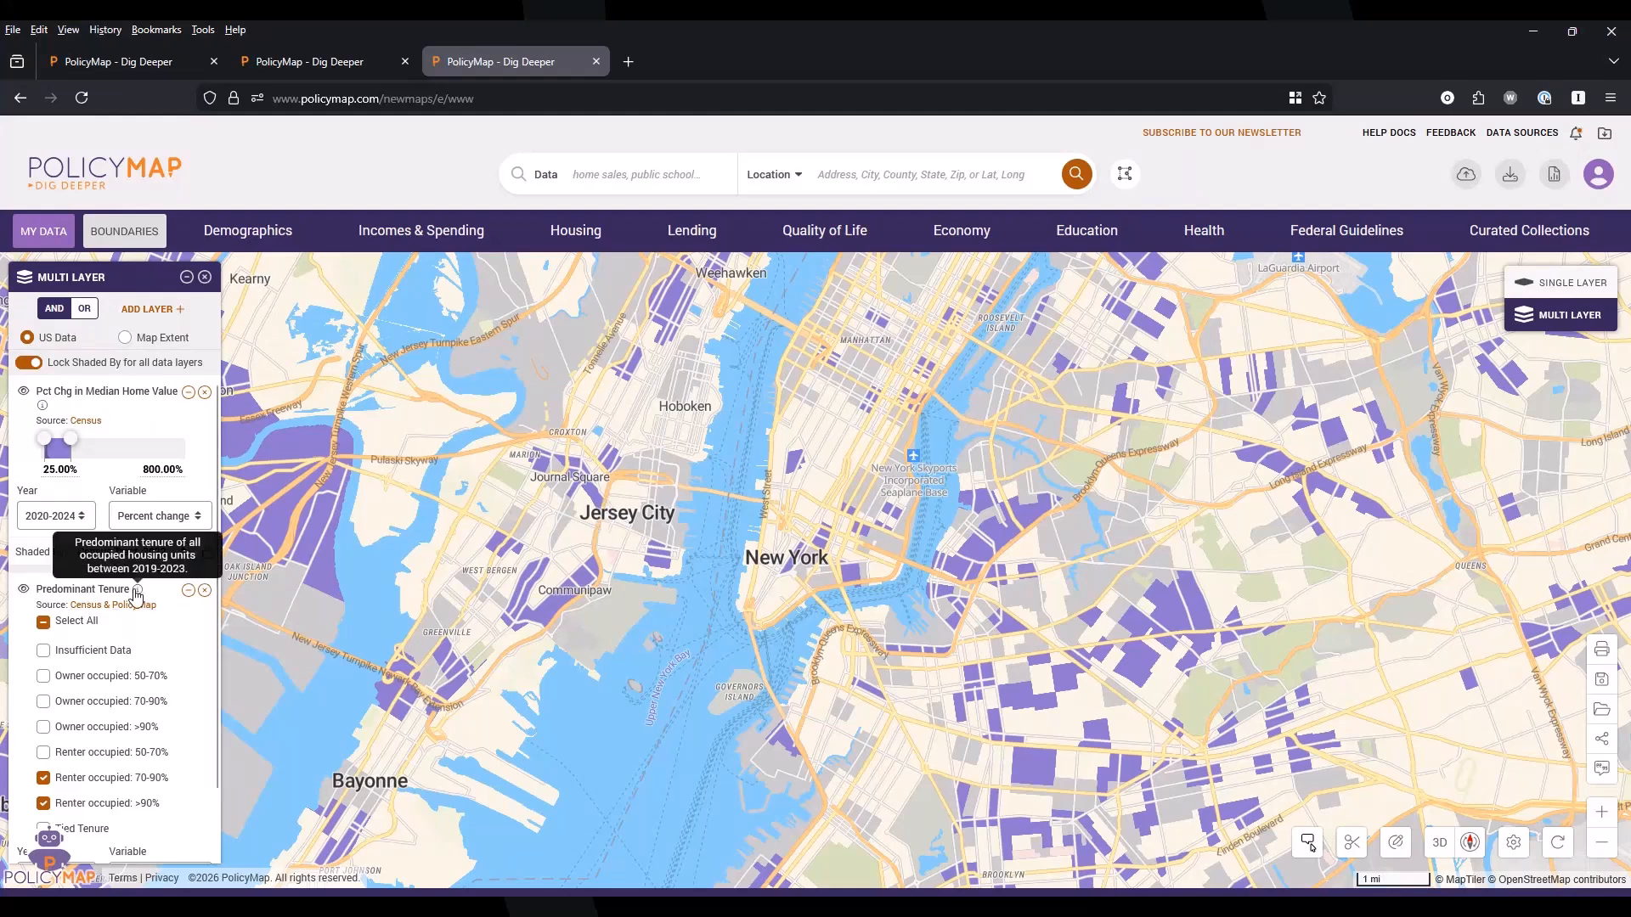
{"action": "scroll", "coordinate": [153, 782], "scroll_direction": "down", "scroll_amount": 1}
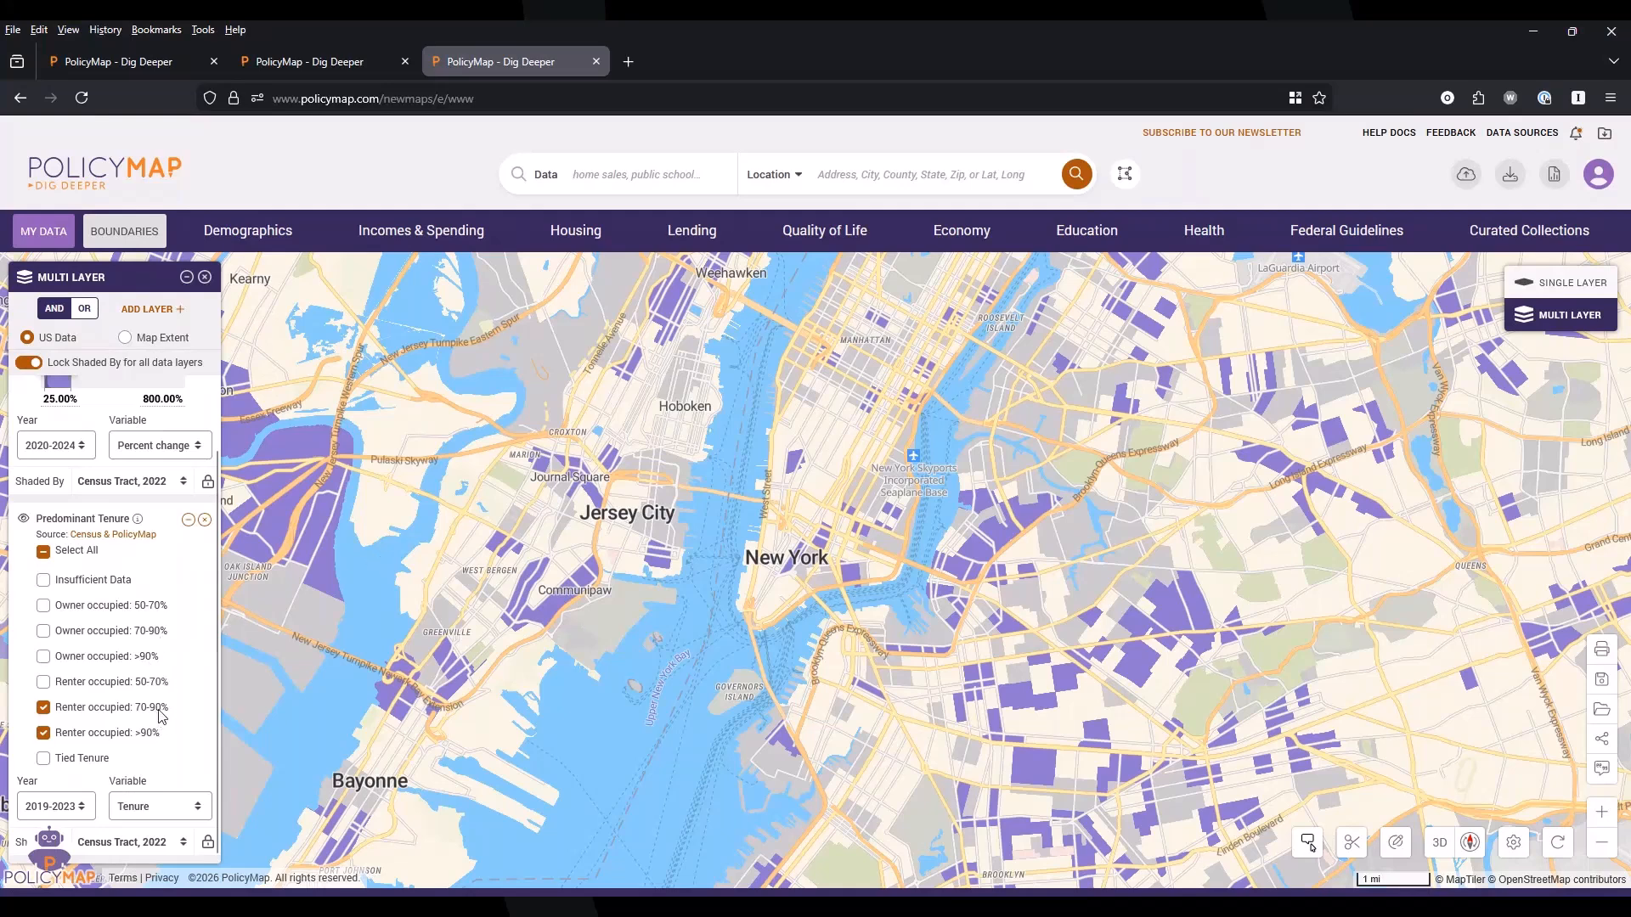
{"action": "scroll", "coordinate": [153, 422], "scroll_direction": "up", "scroll_amount": 1}
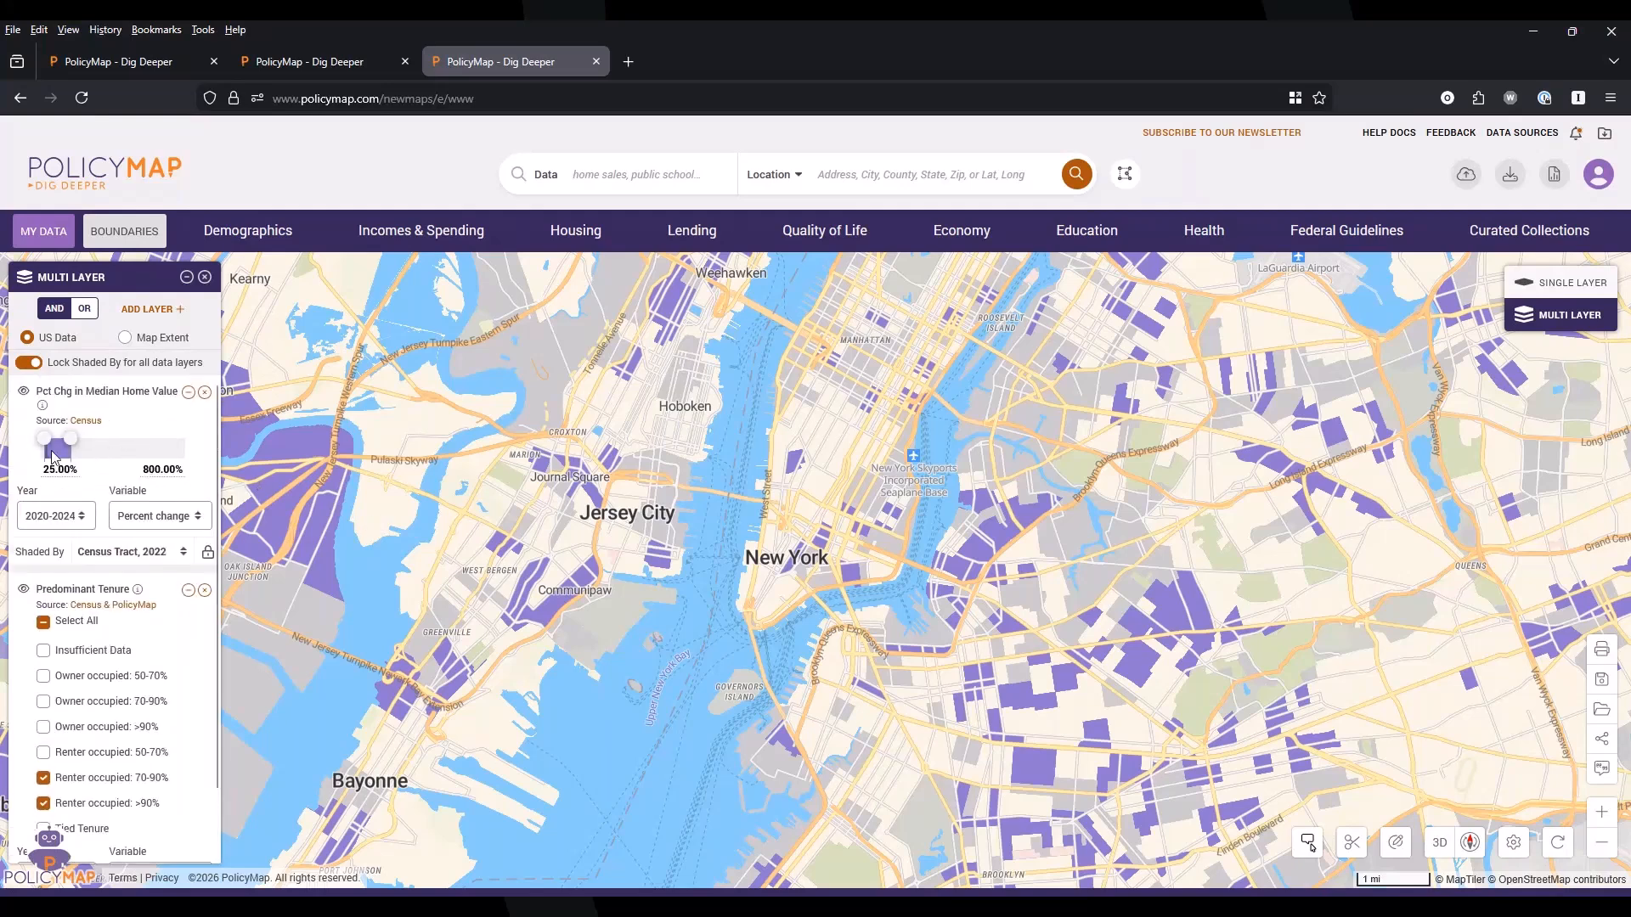
{"action": "scroll", "coordinate": [81, 489], "scroll_direction": "down", "scroll_amount": 1}
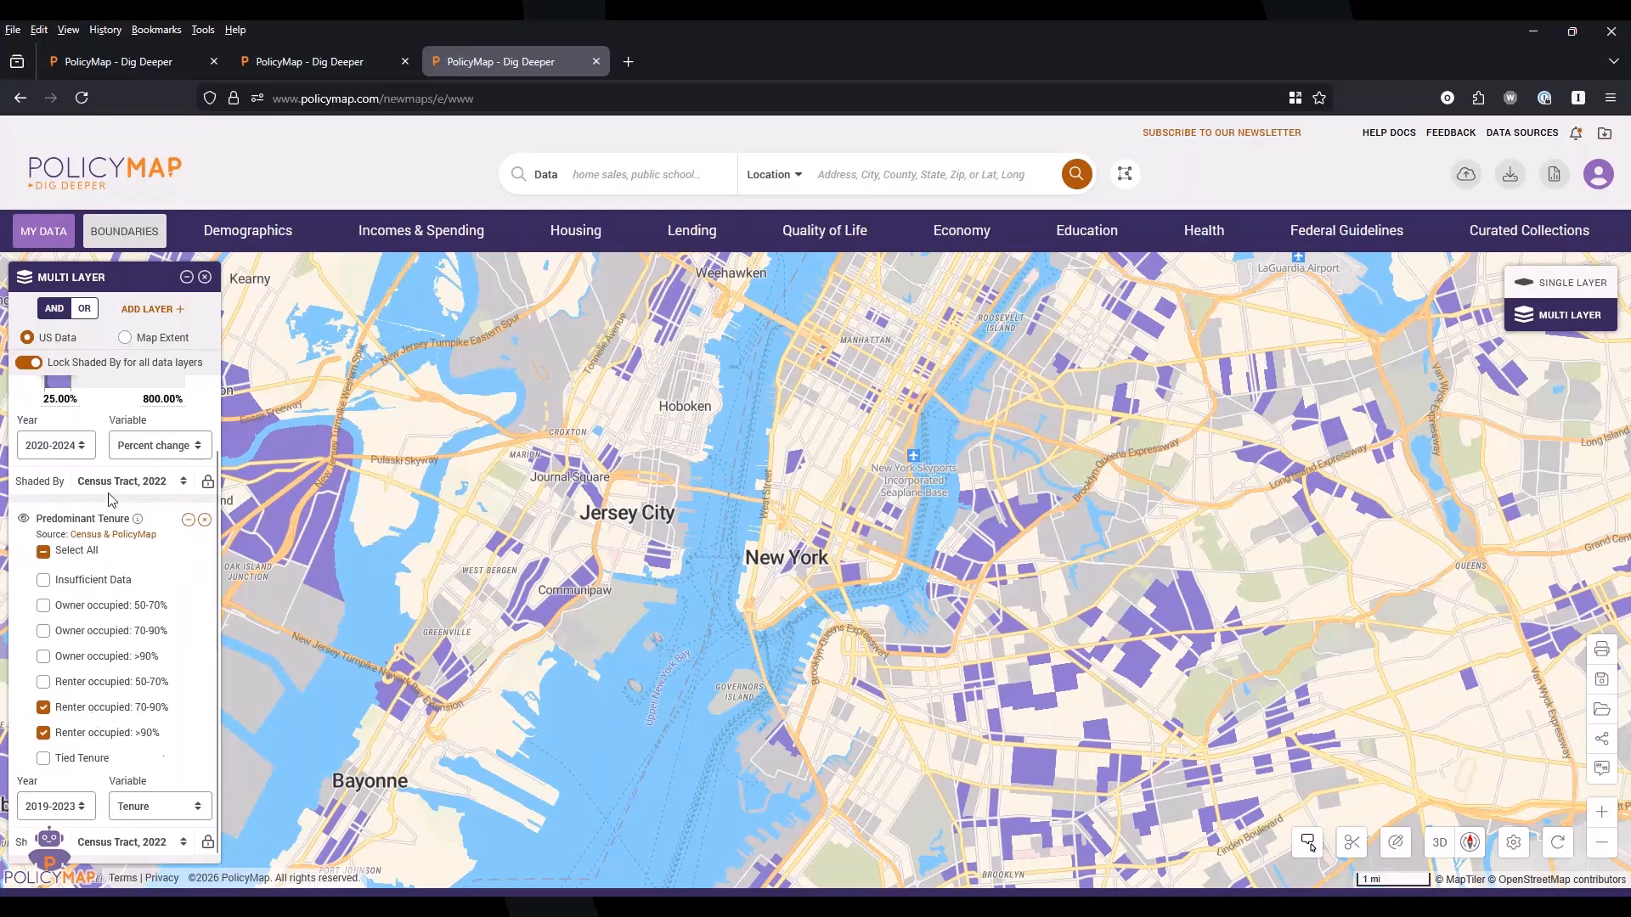
{"action": "scroll", "coordinate": [53, 469], "scroll_direction": "up", "scroll_amount": 1}
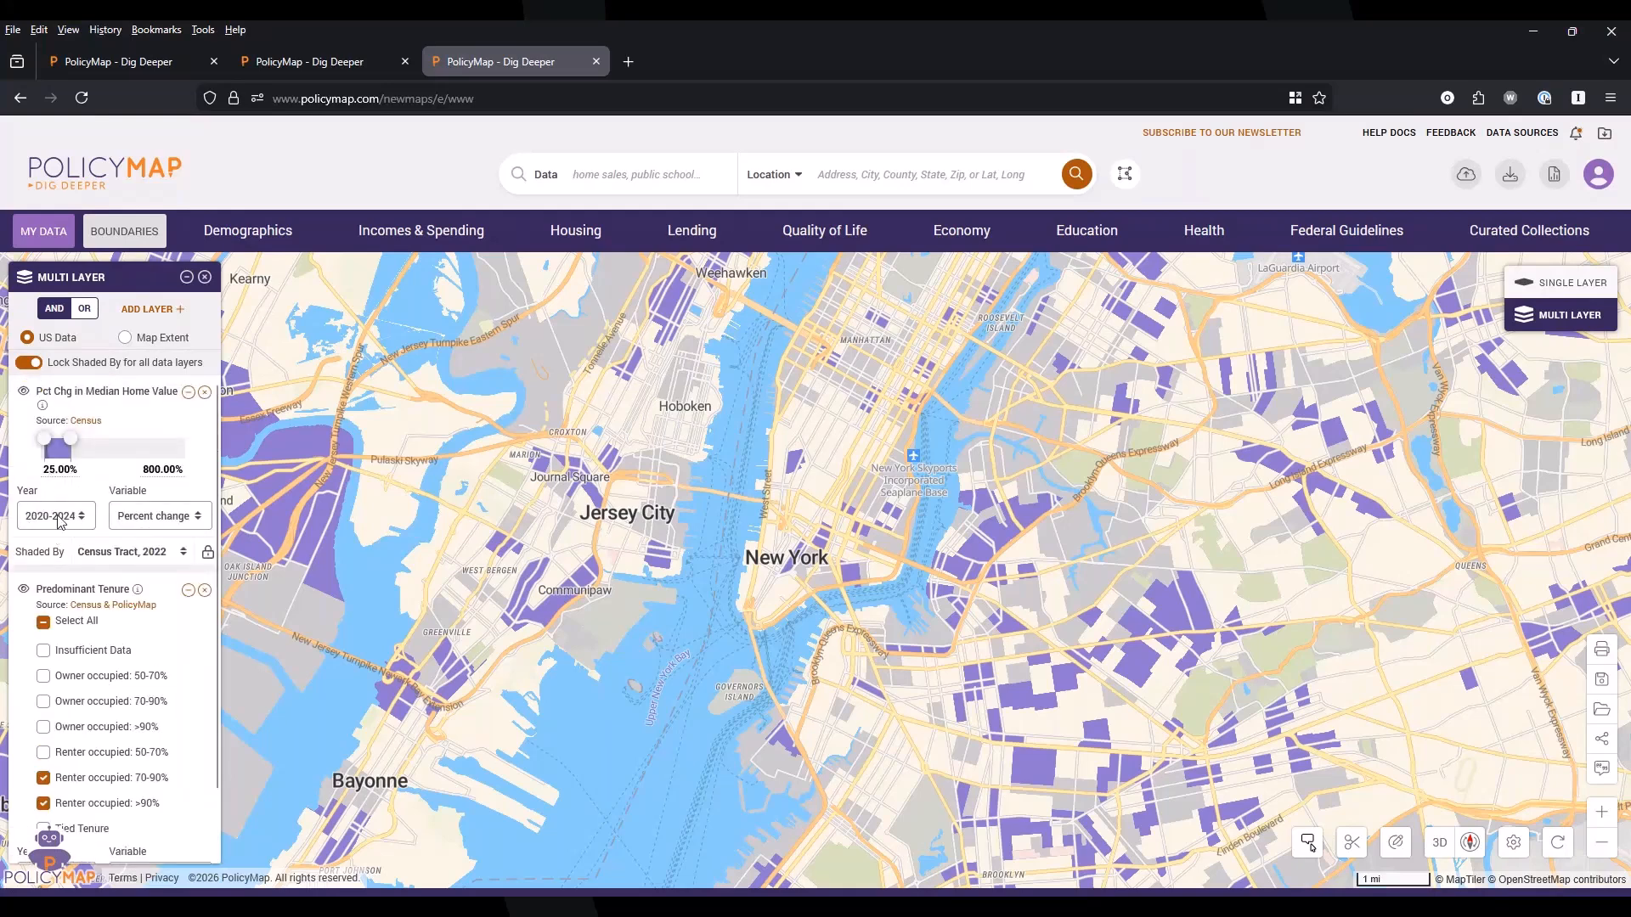
{"action": "scroll", "coordinate": [60, 522], "scroll_direction": "down", "scroll_amount": 1}
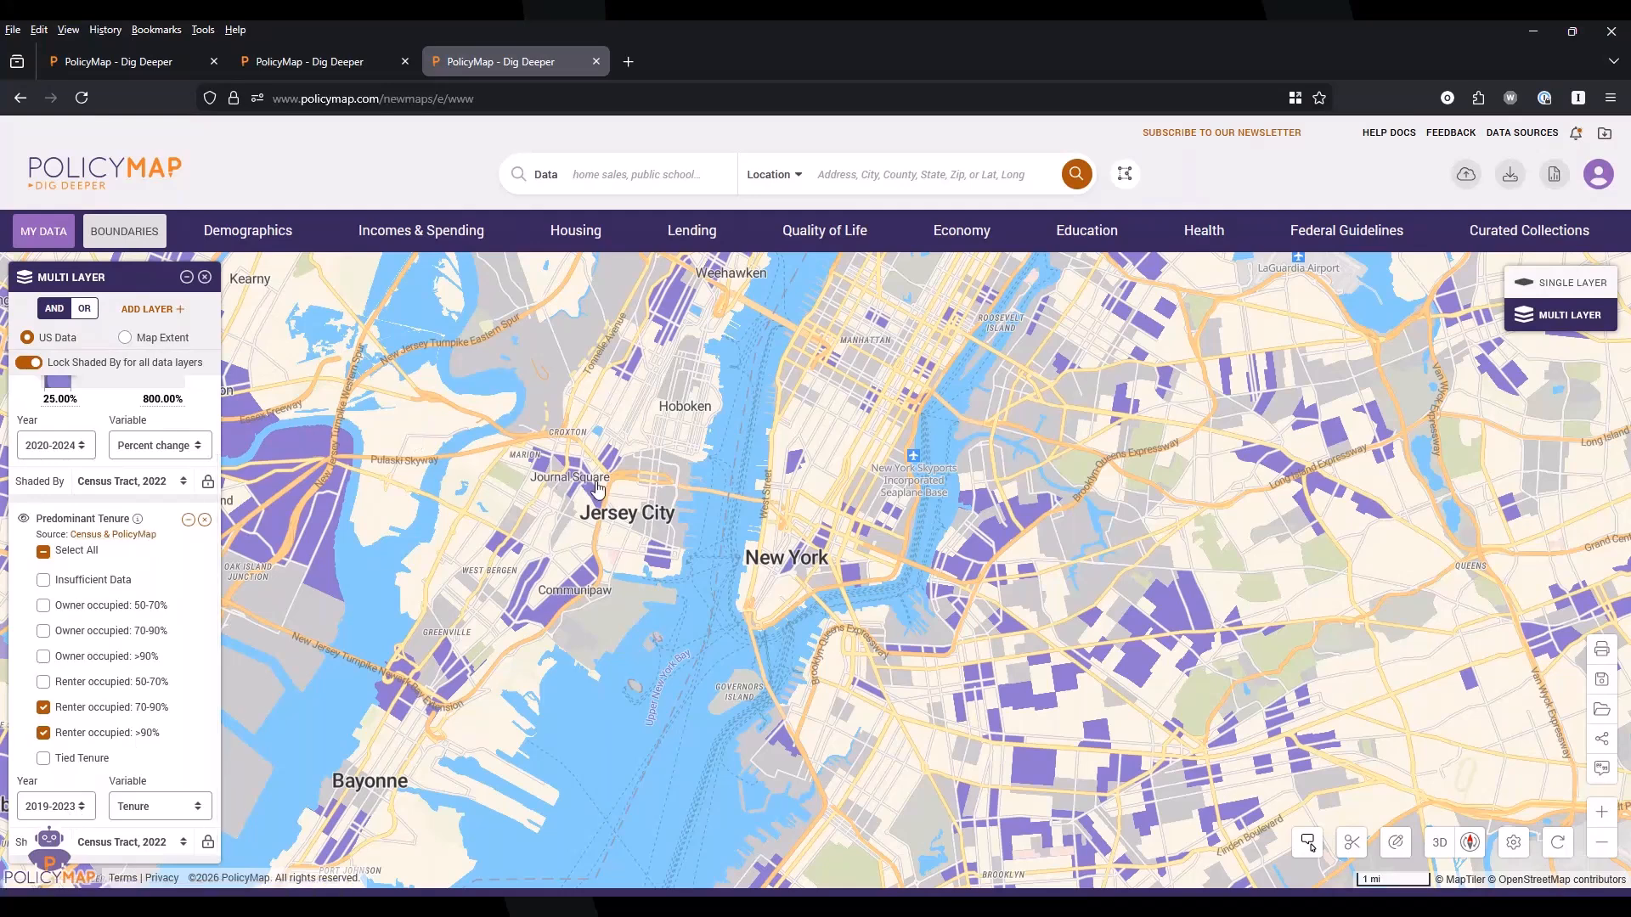
{"action": "left_click", "coordinate": [821, 551]}
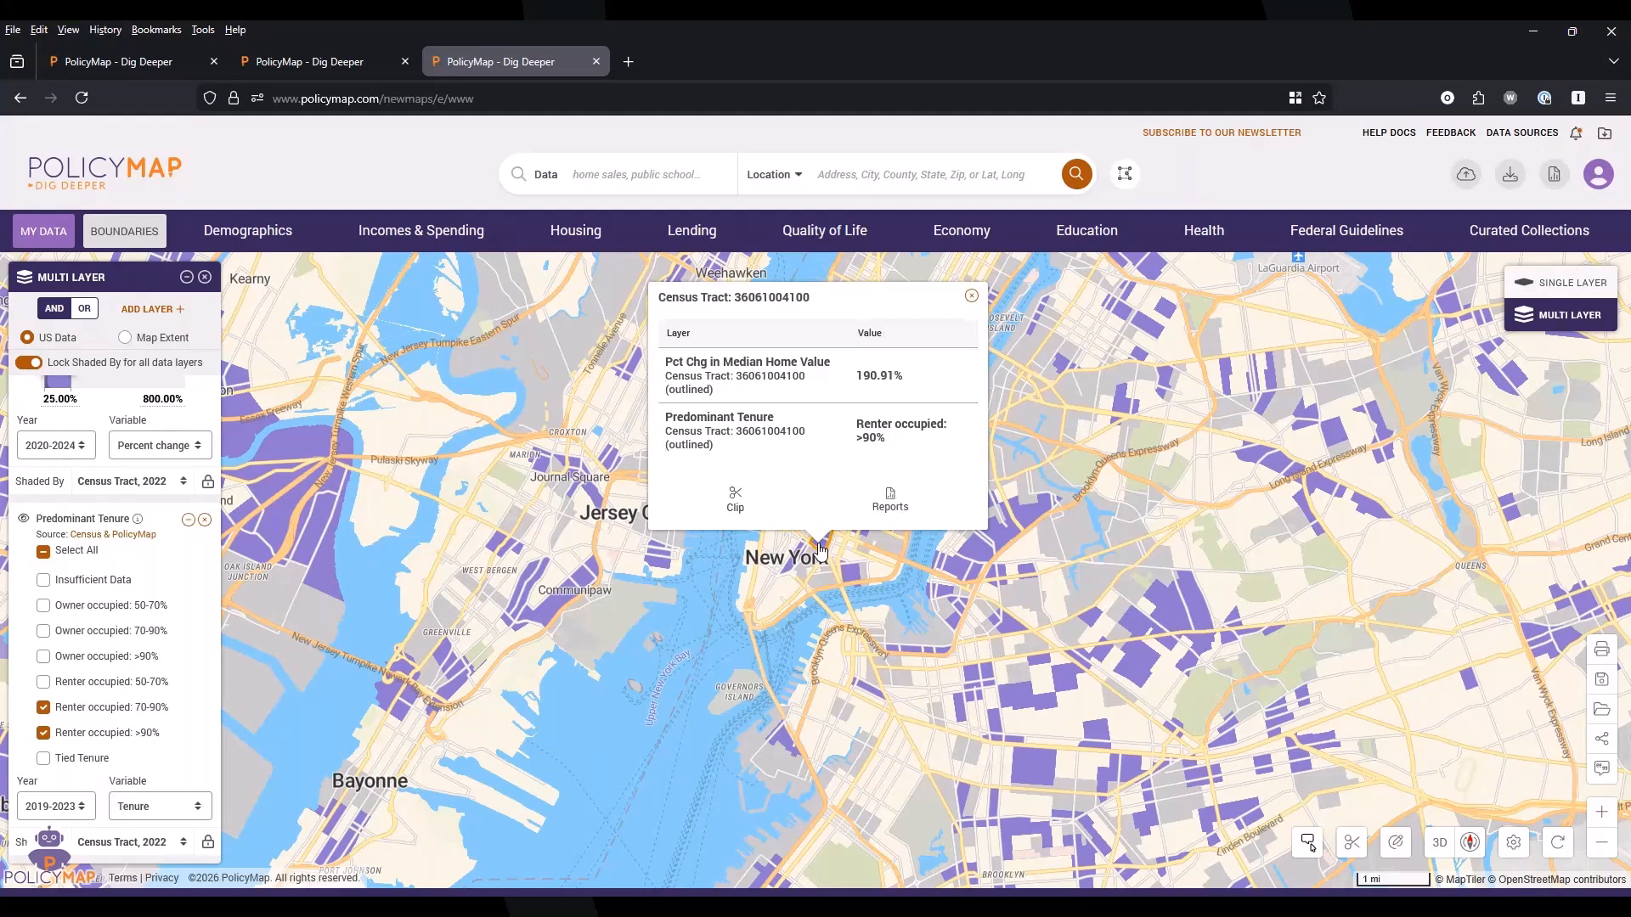
{"action": "left_click", "coordinate": [968, 296]}
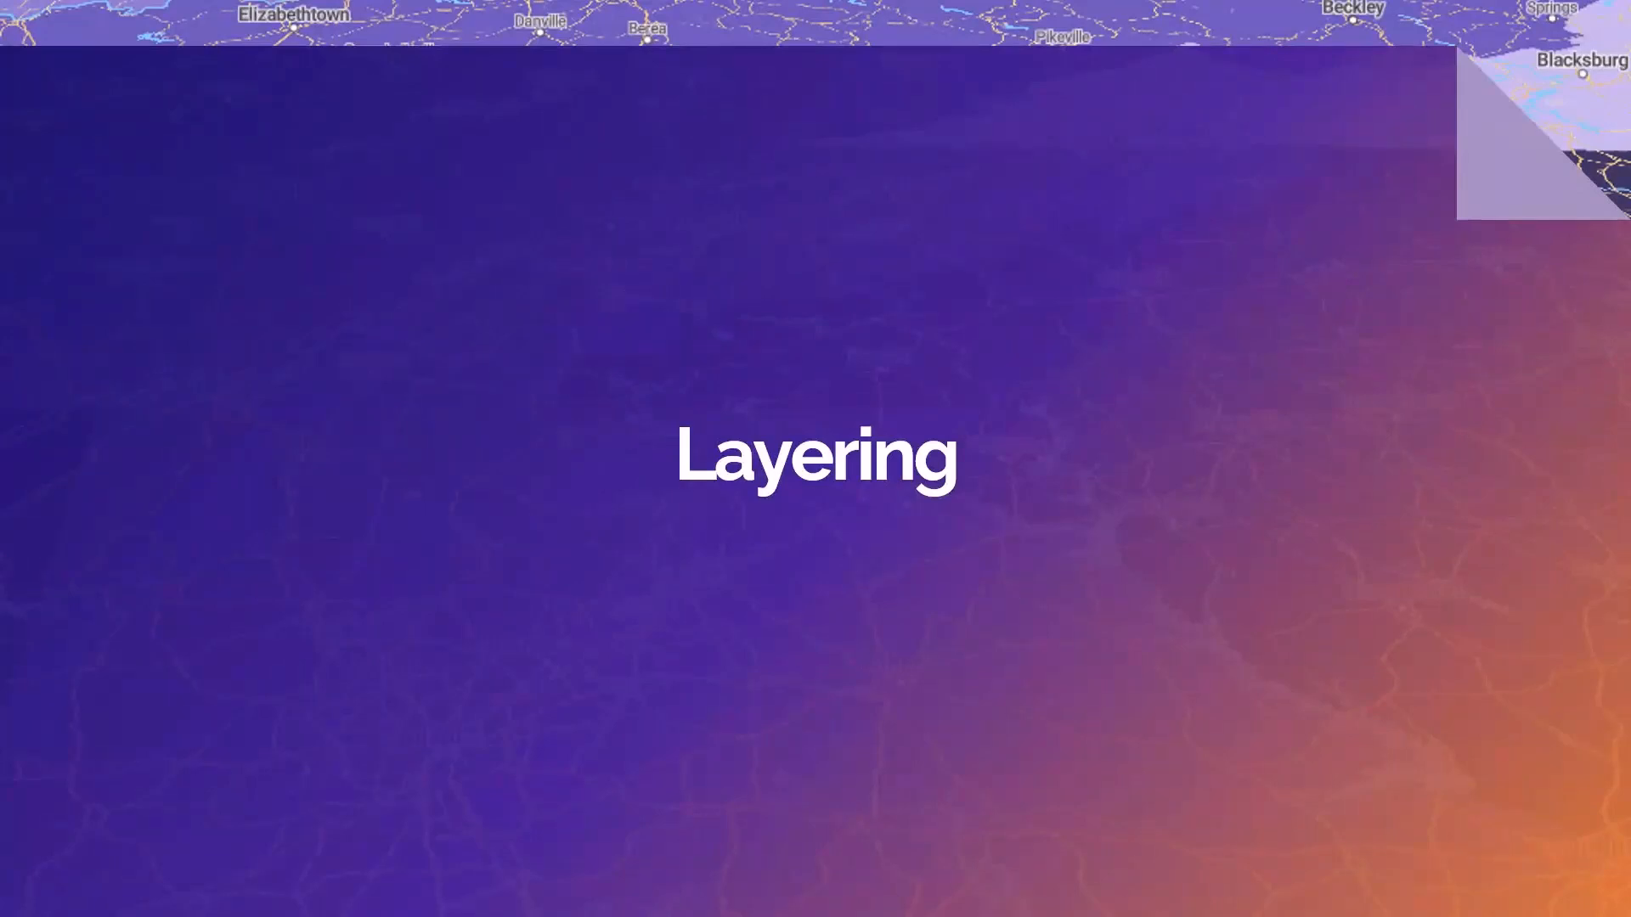
{"action": "key", "text": "Right"}
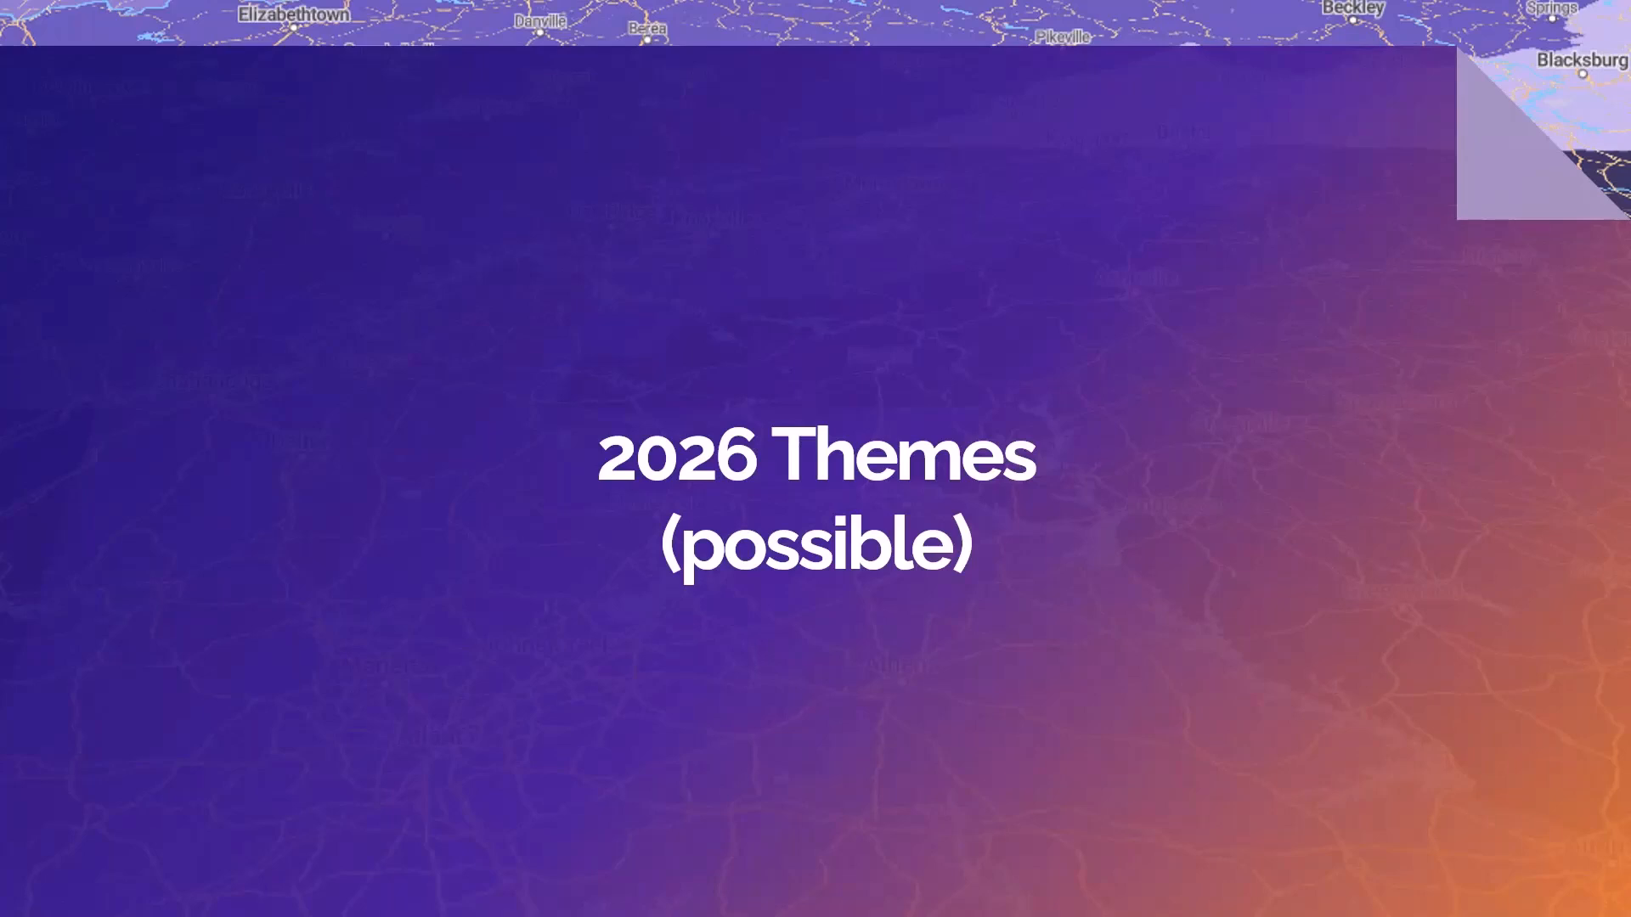
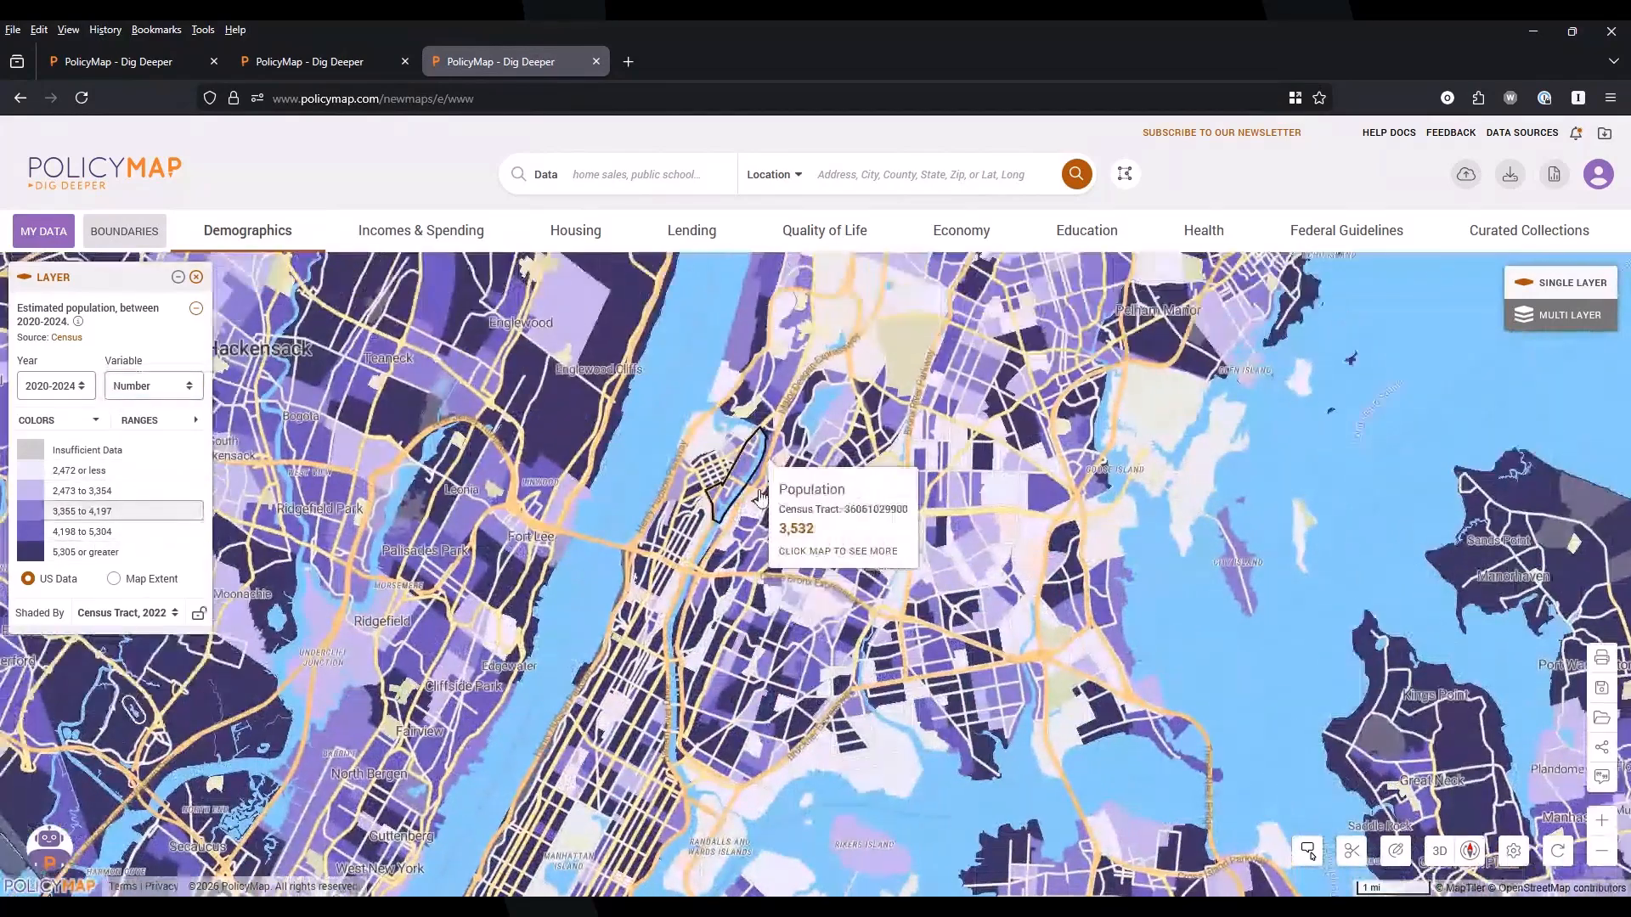
View the population details of a census tract just north of Yonkers on the single-layer population map
{"action": "left_click_drag", "start_coordinate": [761, 497], "coordinate": [670, 768]}
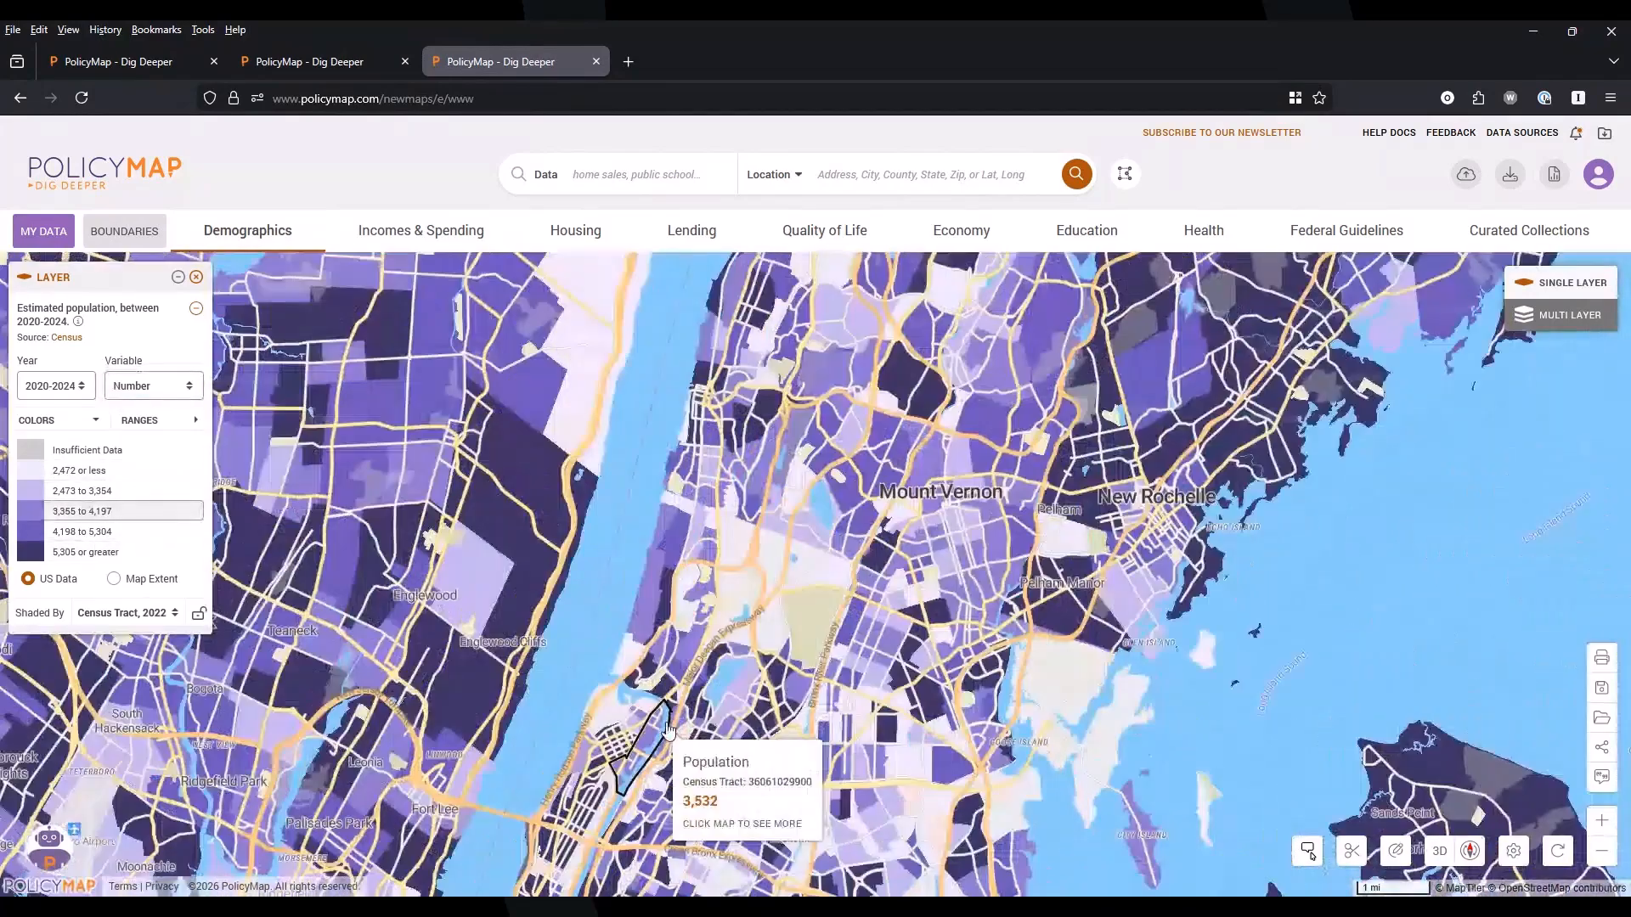
{"action": "left_click_drag", "start_coordinate": [743, 378], "coordinate": [748, 412]}
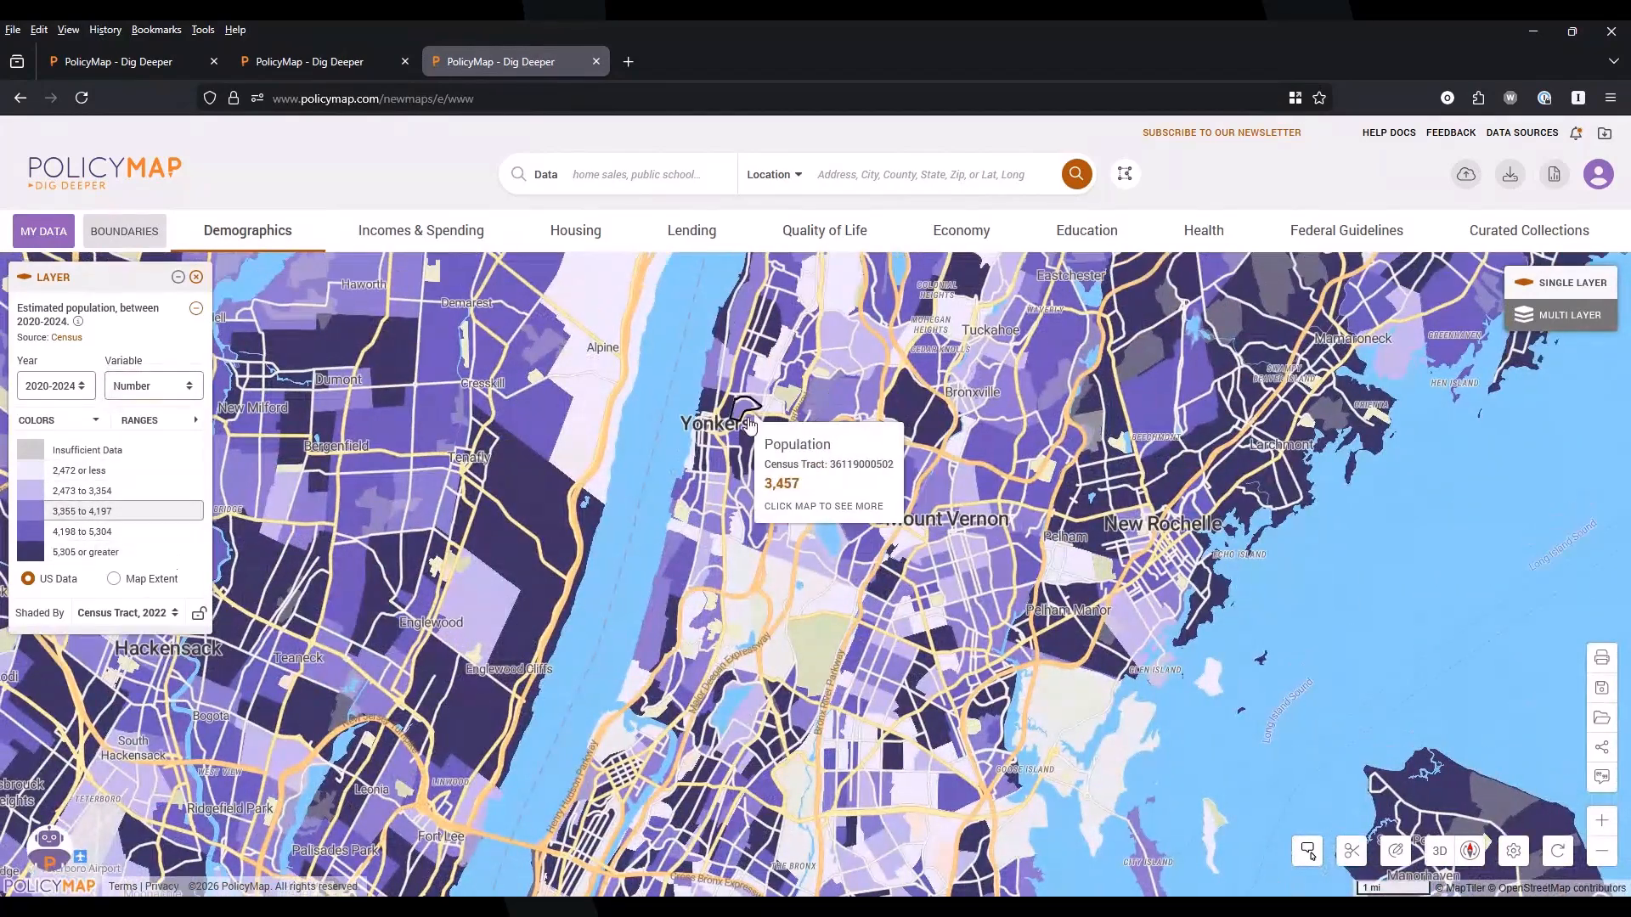
{"action": "left_click", "coordinate": [758, 357]}
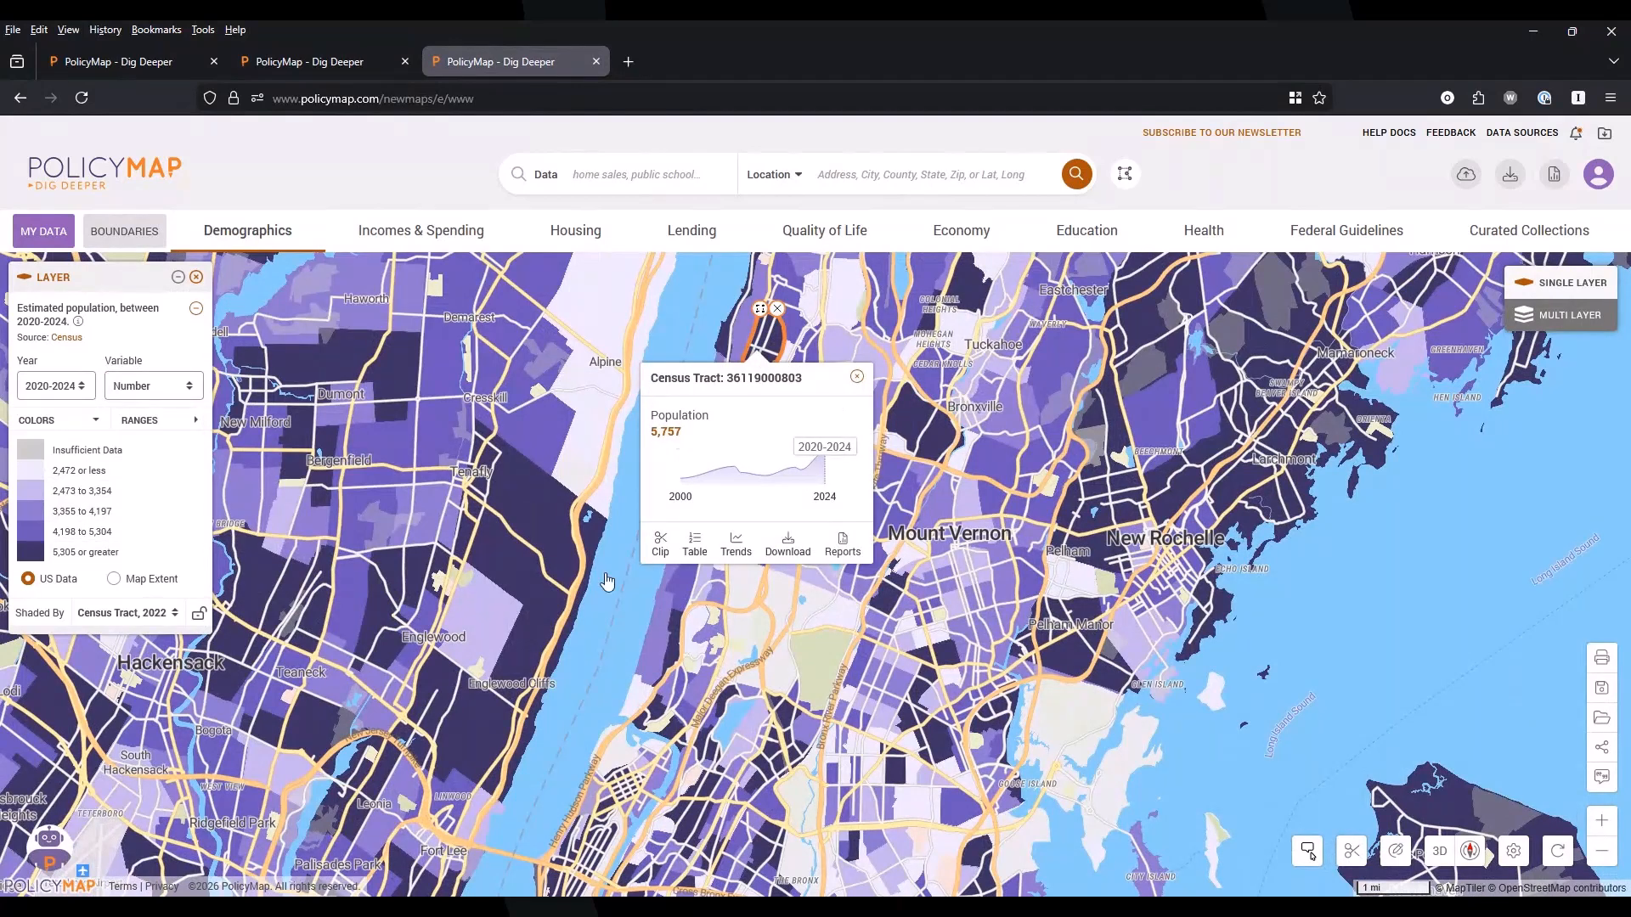
{"action": "left_click", "coordinate": [857, 376]}
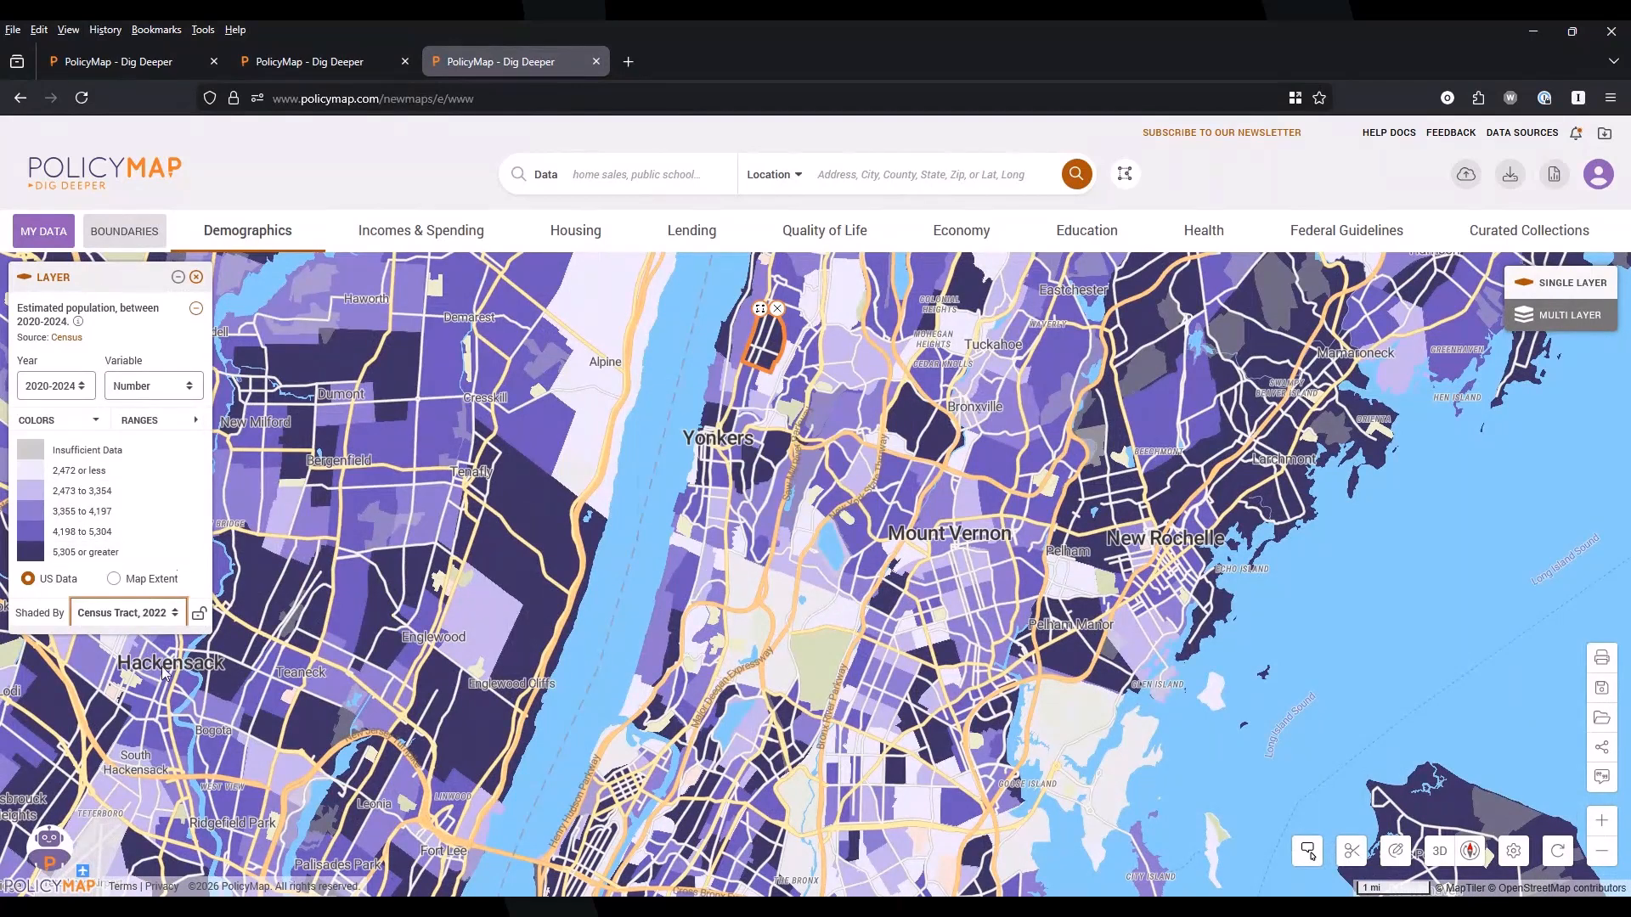
Shade the population layer by County, 2022 and examine Westchester County's population trend
{"action": "left_click", "coordinate": [179, 732]}
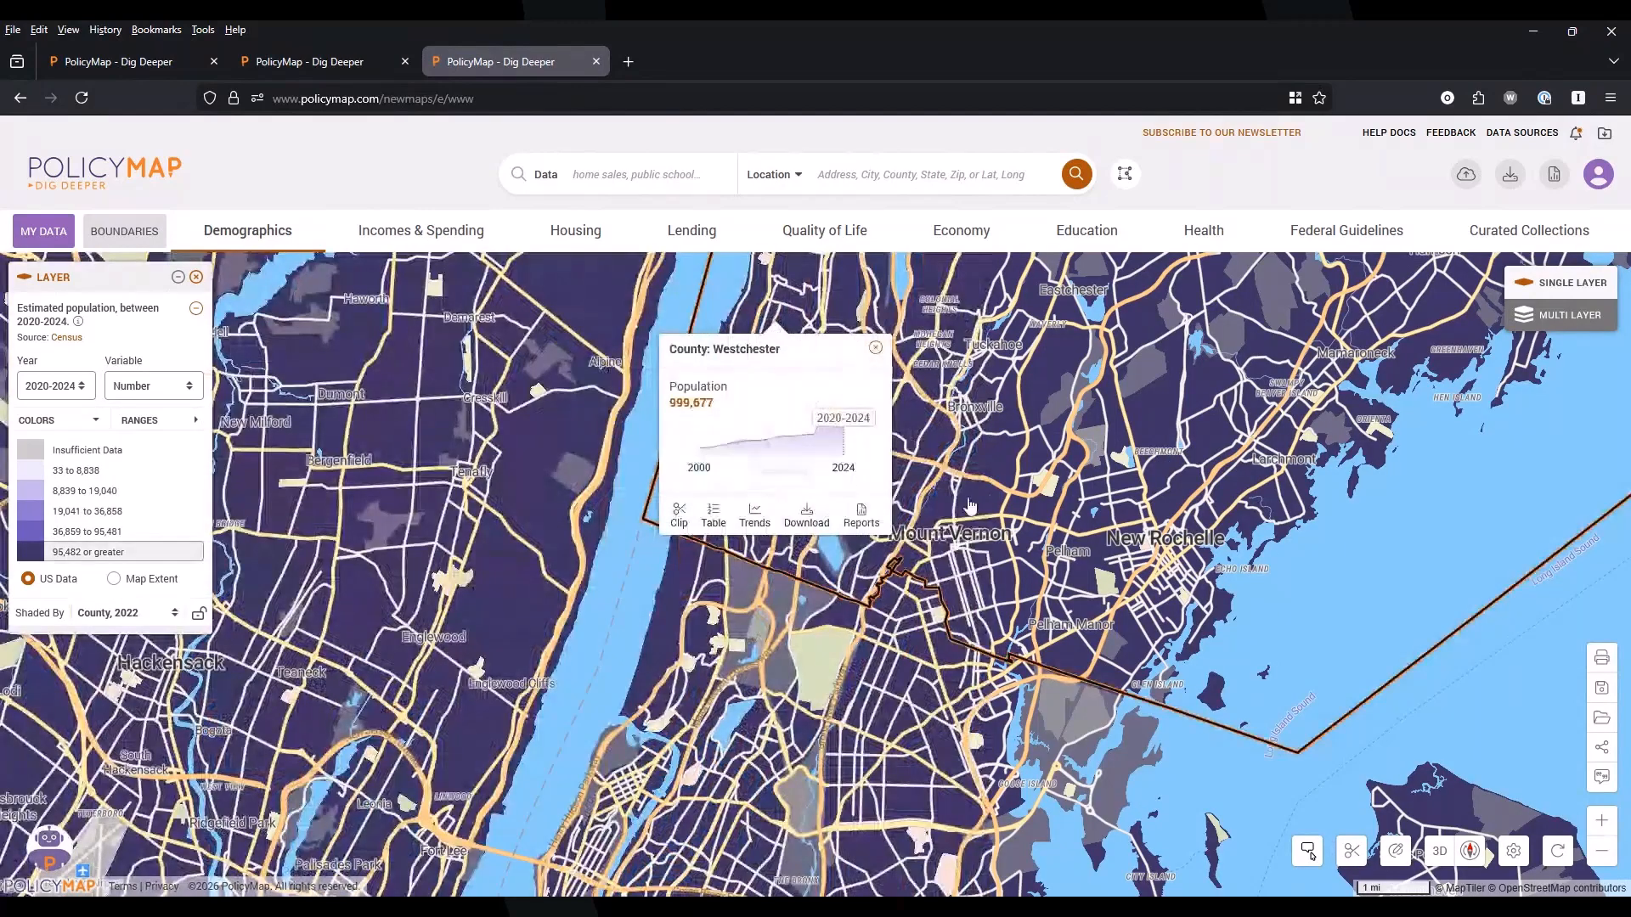
{"action": "mouse_move", "coordinate": [808, 461]}
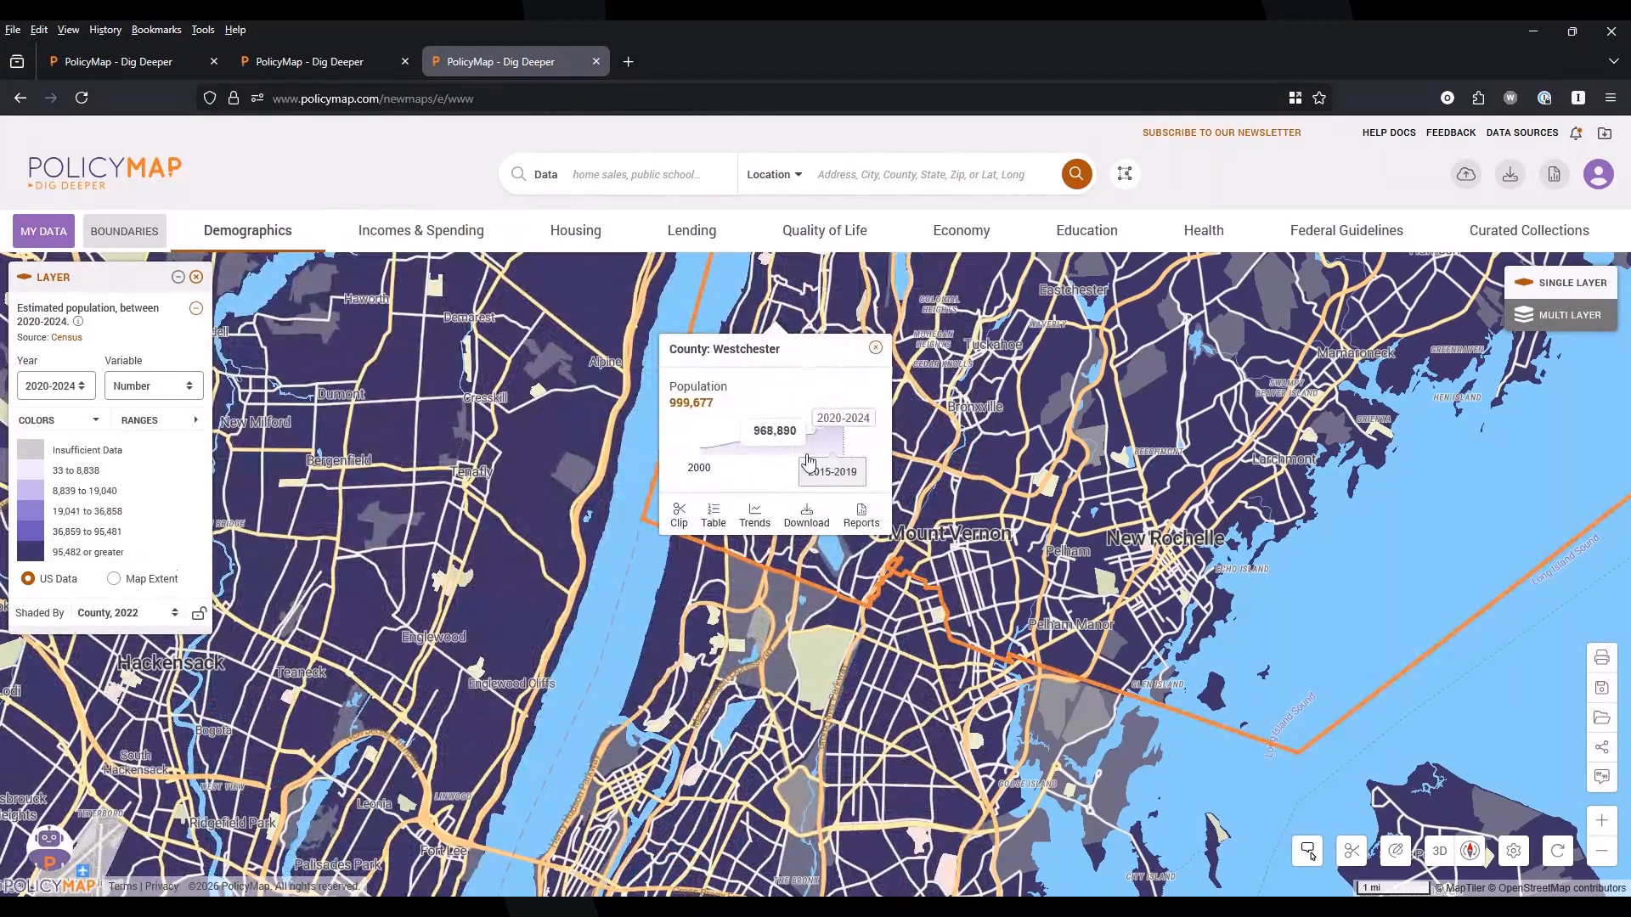
{"action": "left_click", "coordinate": [874, 345]}
{"action": "left_click_drag", "start_coordinate": [121, 361], "coordinate": [144, 361]}
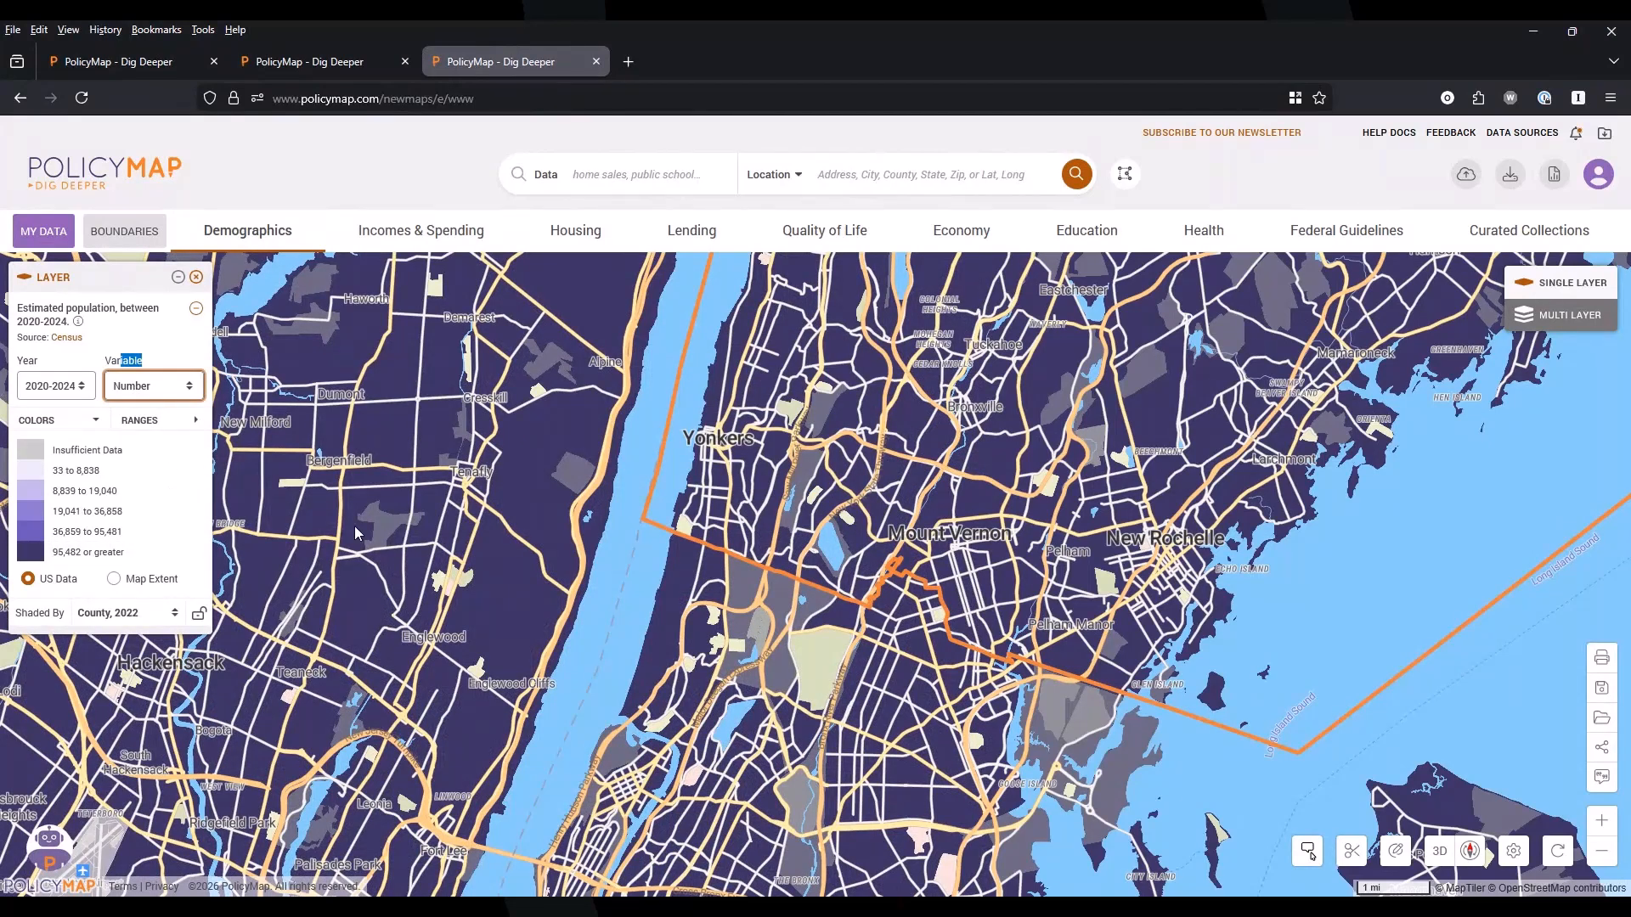
Change the population layer's variable to Percent change, shade it by County, 2022, and review the available variables and years
{"action": "left_click", "coordinate": [177, 476]}
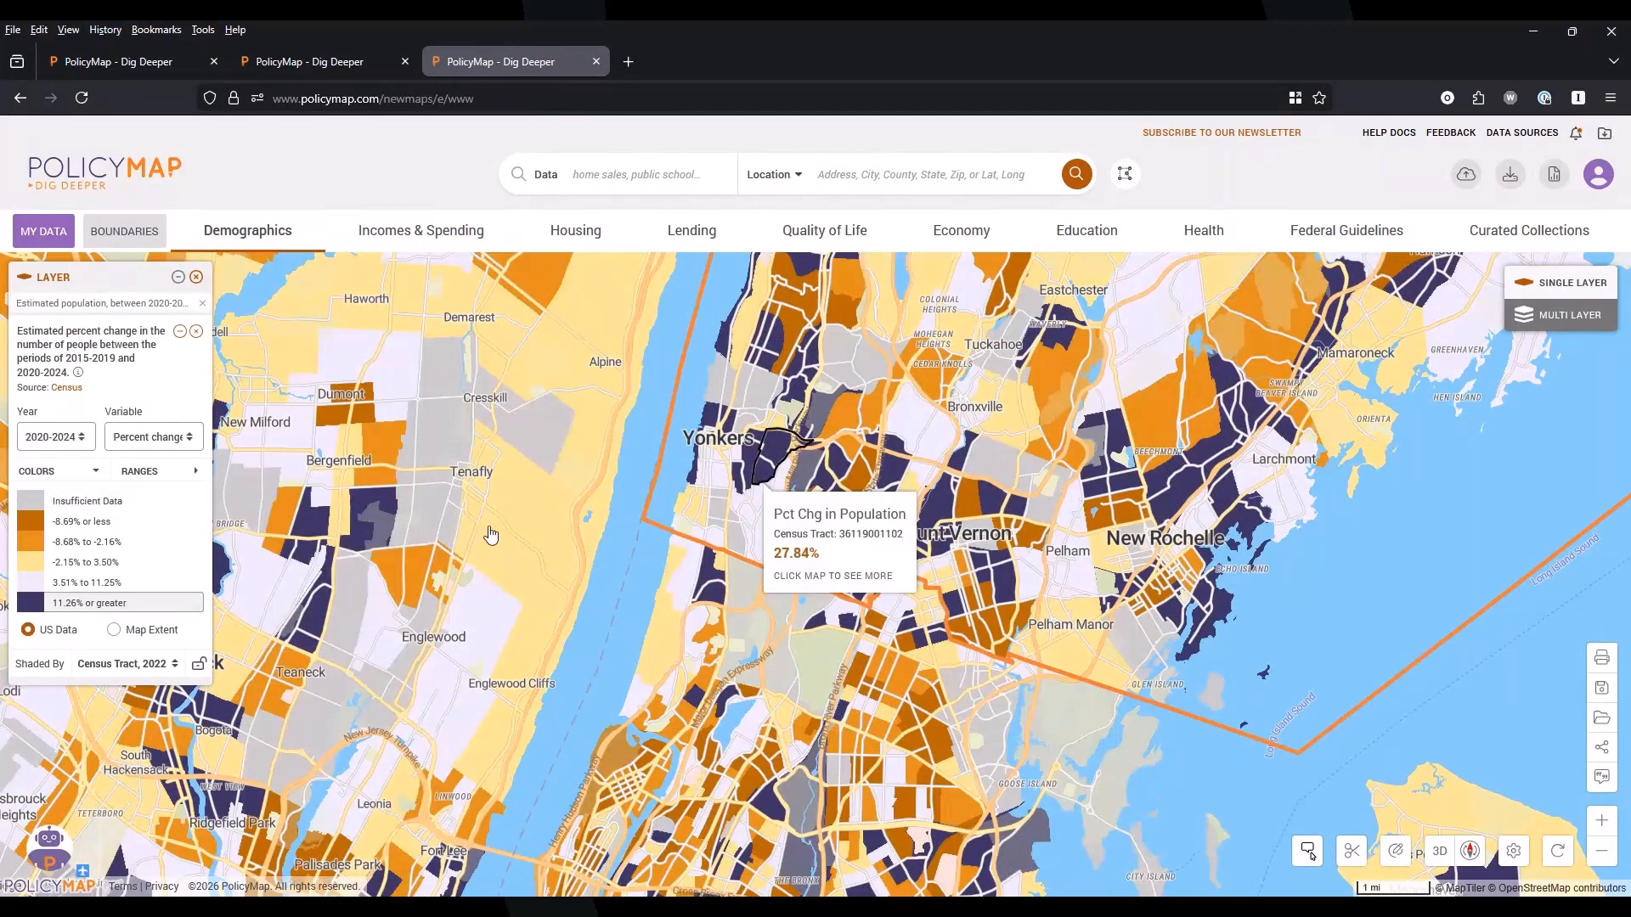
{"action": "left_click", "coordinate": [173, 664]}
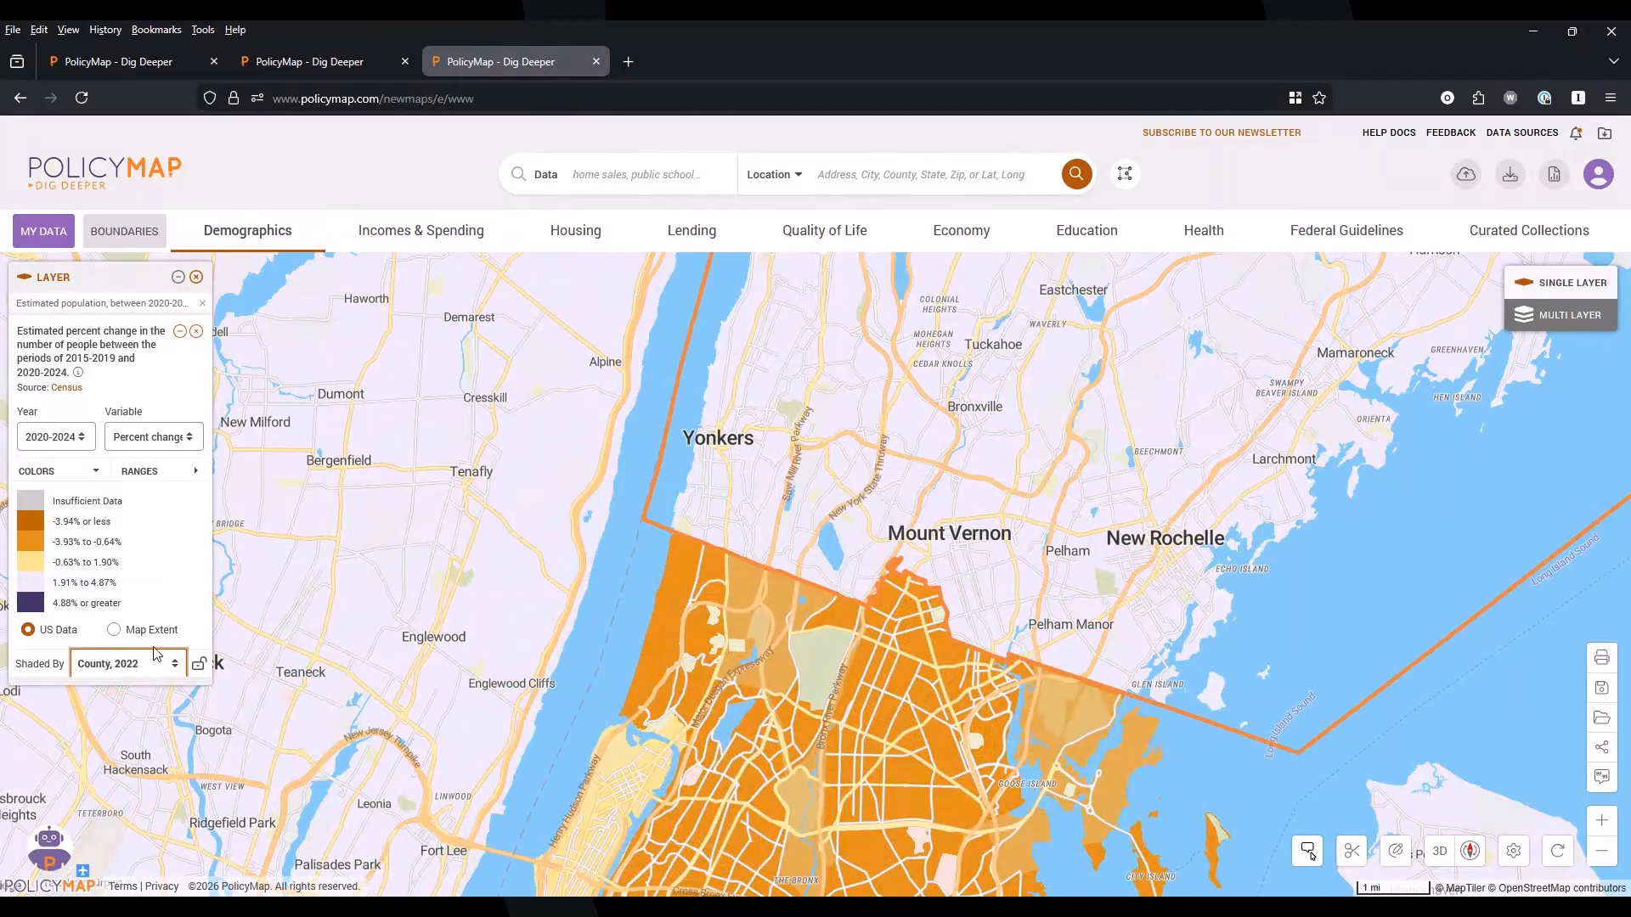
{"action": "left_click", "coordinate": [158, 439]}
{"action": "left_click", "coordinate": [64, 442]}
{"action": "left_click", "coordinate": [176, 442]}
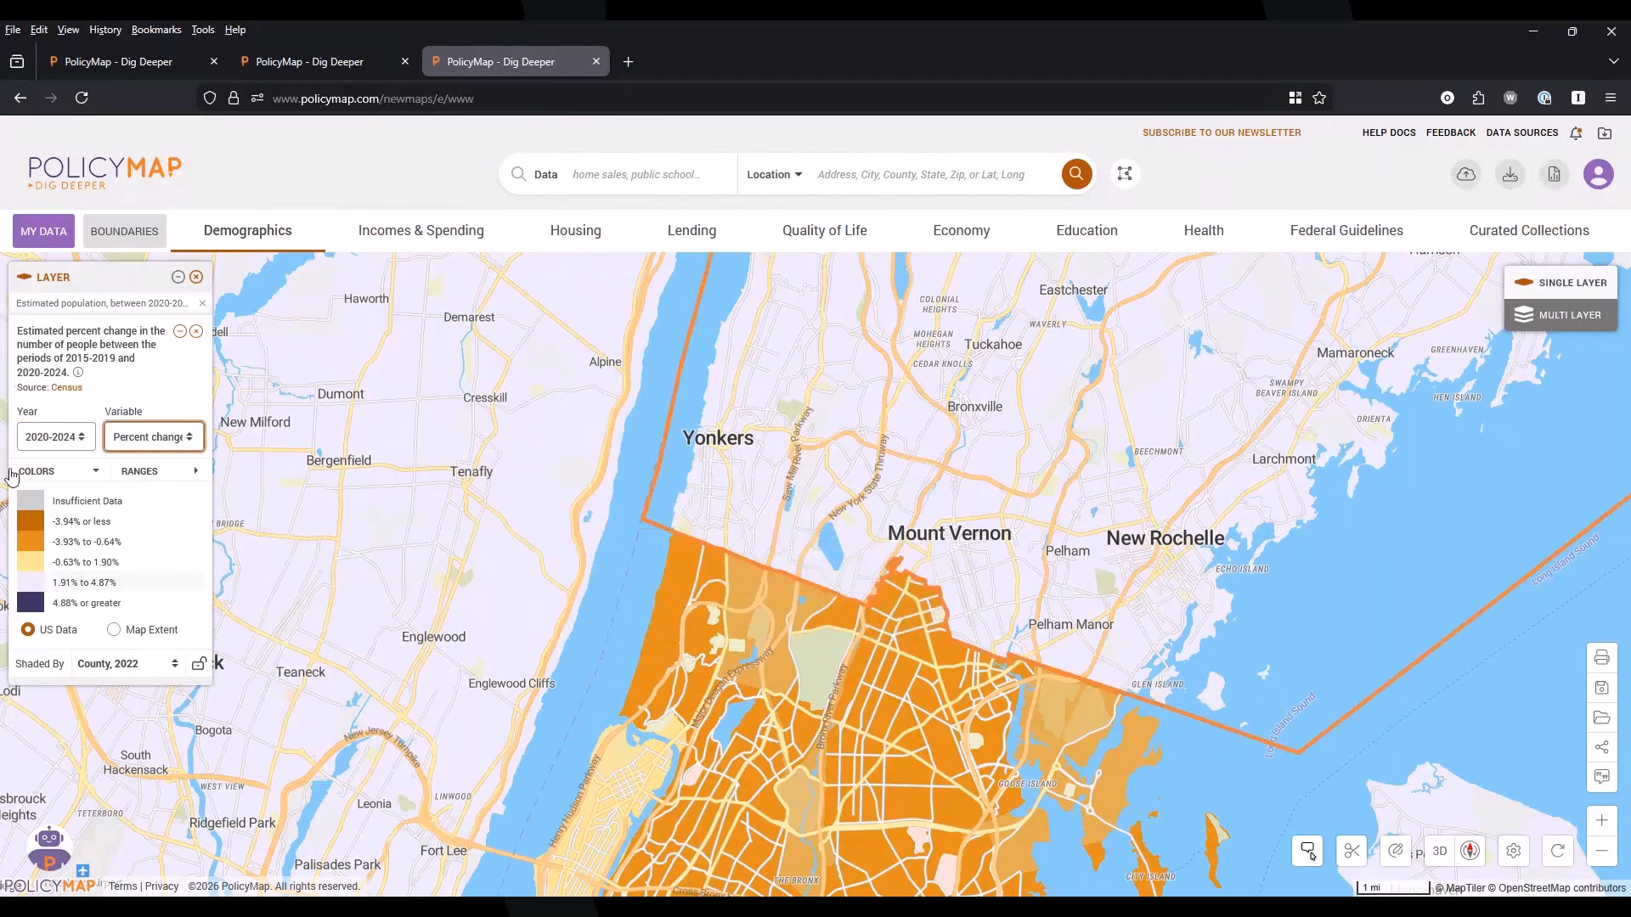
Set the percent change layer's year to 2015-2019 and check the population change for Westchester County
{"action": "left_click", "coordinate": [85, 443]}
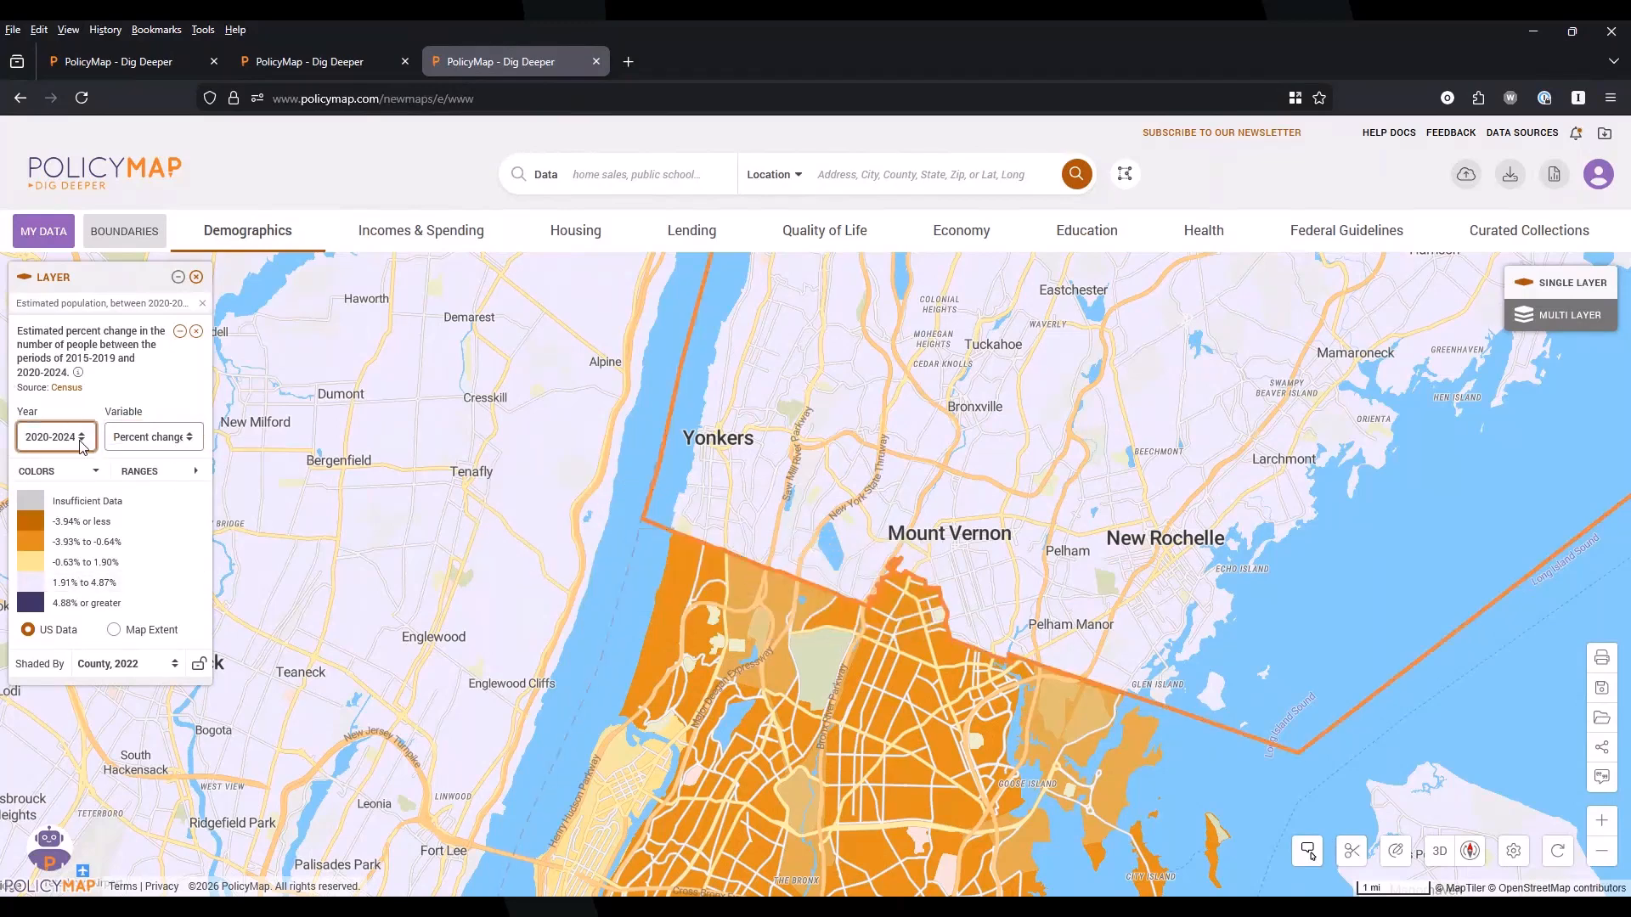
{"action": "key", "text": "Down"}
{"action": "left_click", "coordinate": [156, 446]}
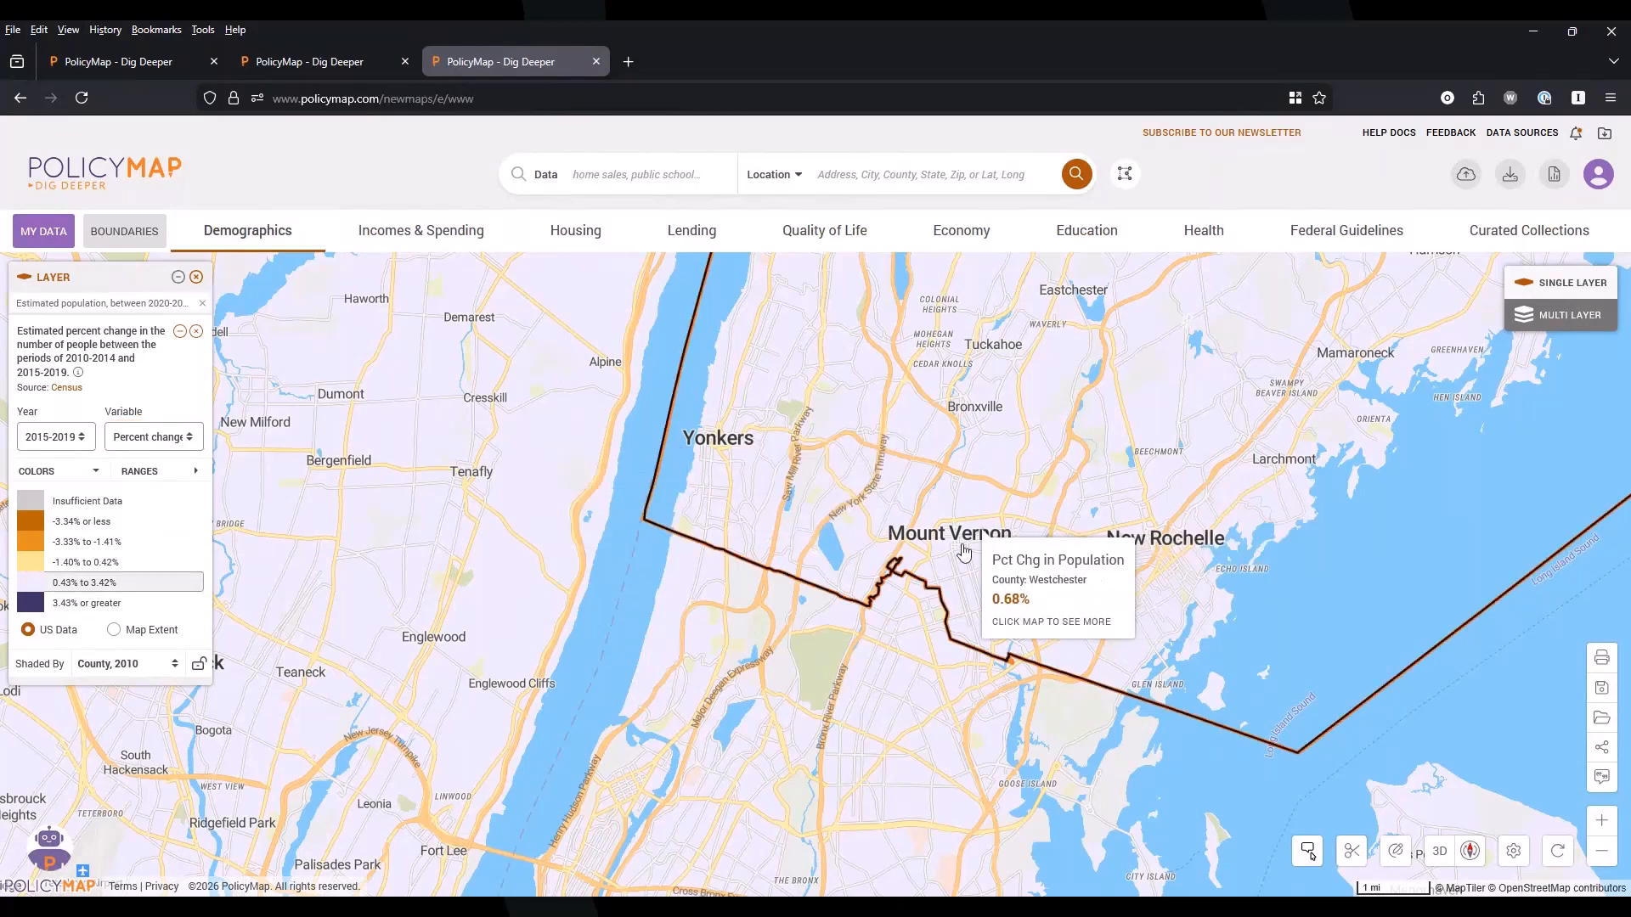
{"action": "left_click_drag", "start_coordinate": [964, 552], "coordinate": [913, 620]}
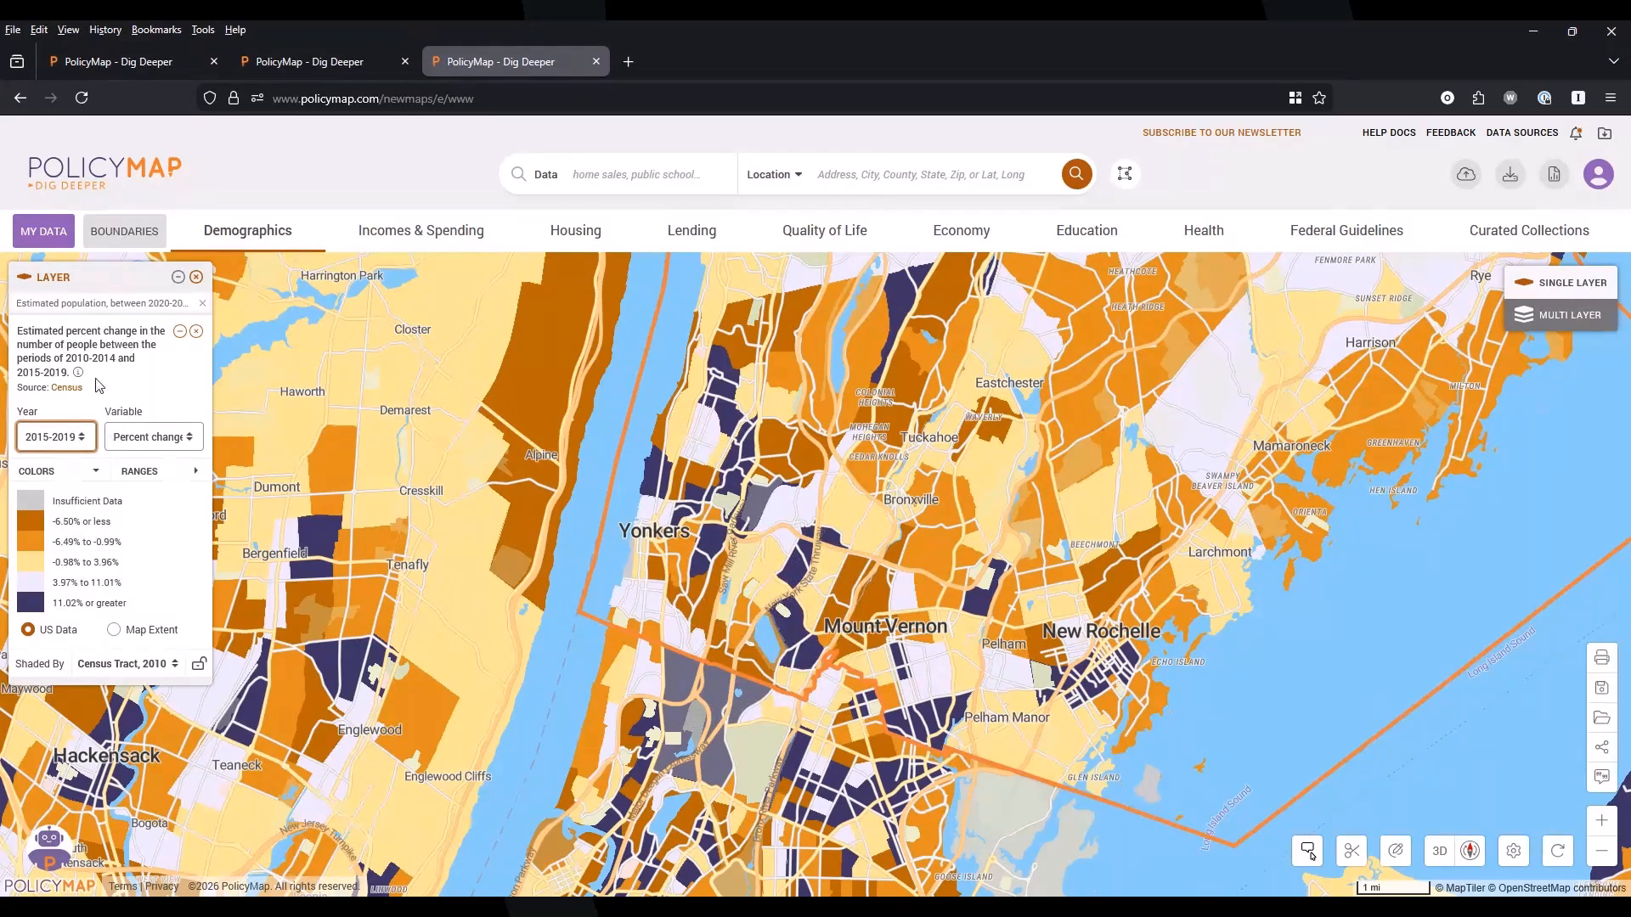
Change the layer's variable to Number and its year to 2000, and view the population map across the Northeast around New York
{"action": "left_click", "coordinate": [154, 437]}
{"action": "left_click", "coordinate": [154, 474]}
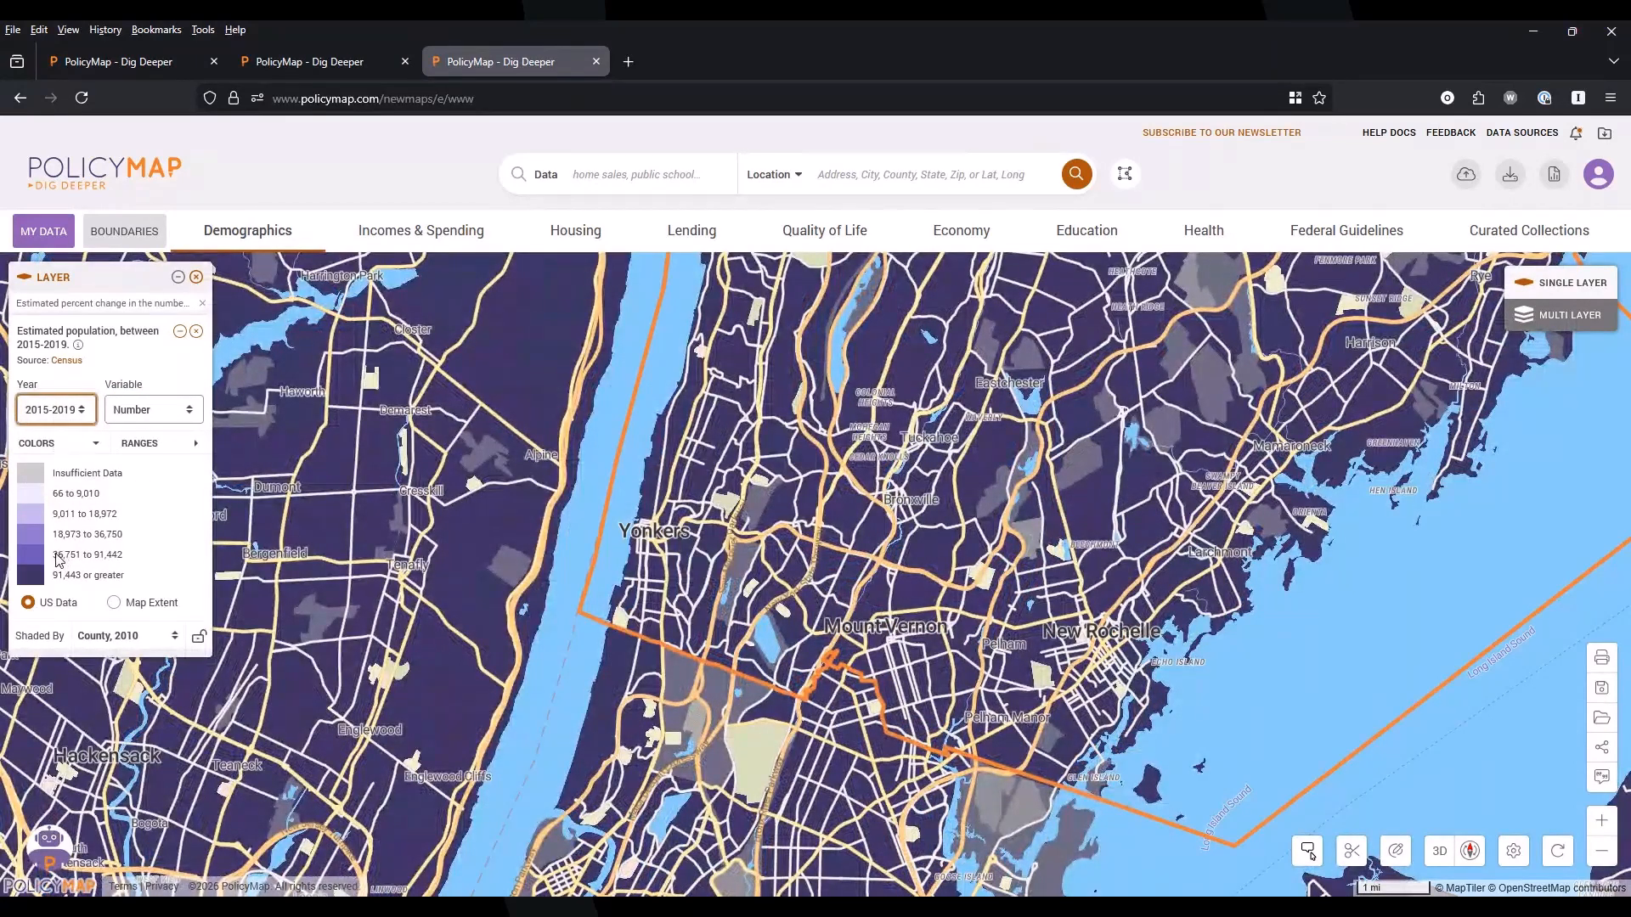
{"action": "left_click", "coordinate": [56, 555]}
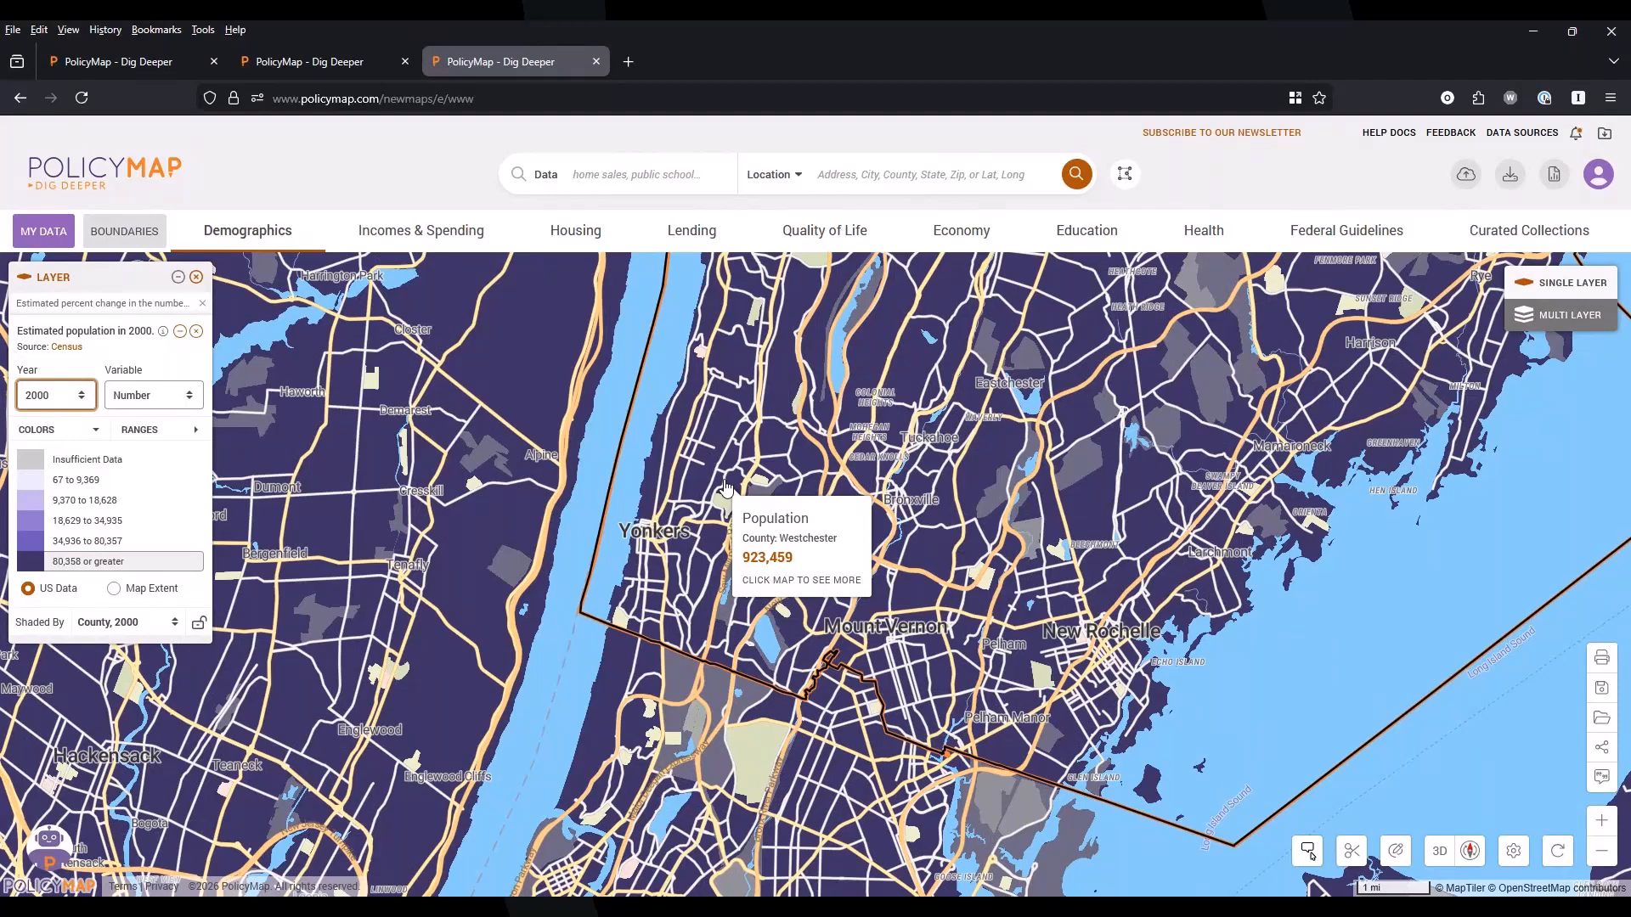
{"action": "scroll", "coordinate": [535, 642], "scroll_direction": "down", "scroll_amount": 2}
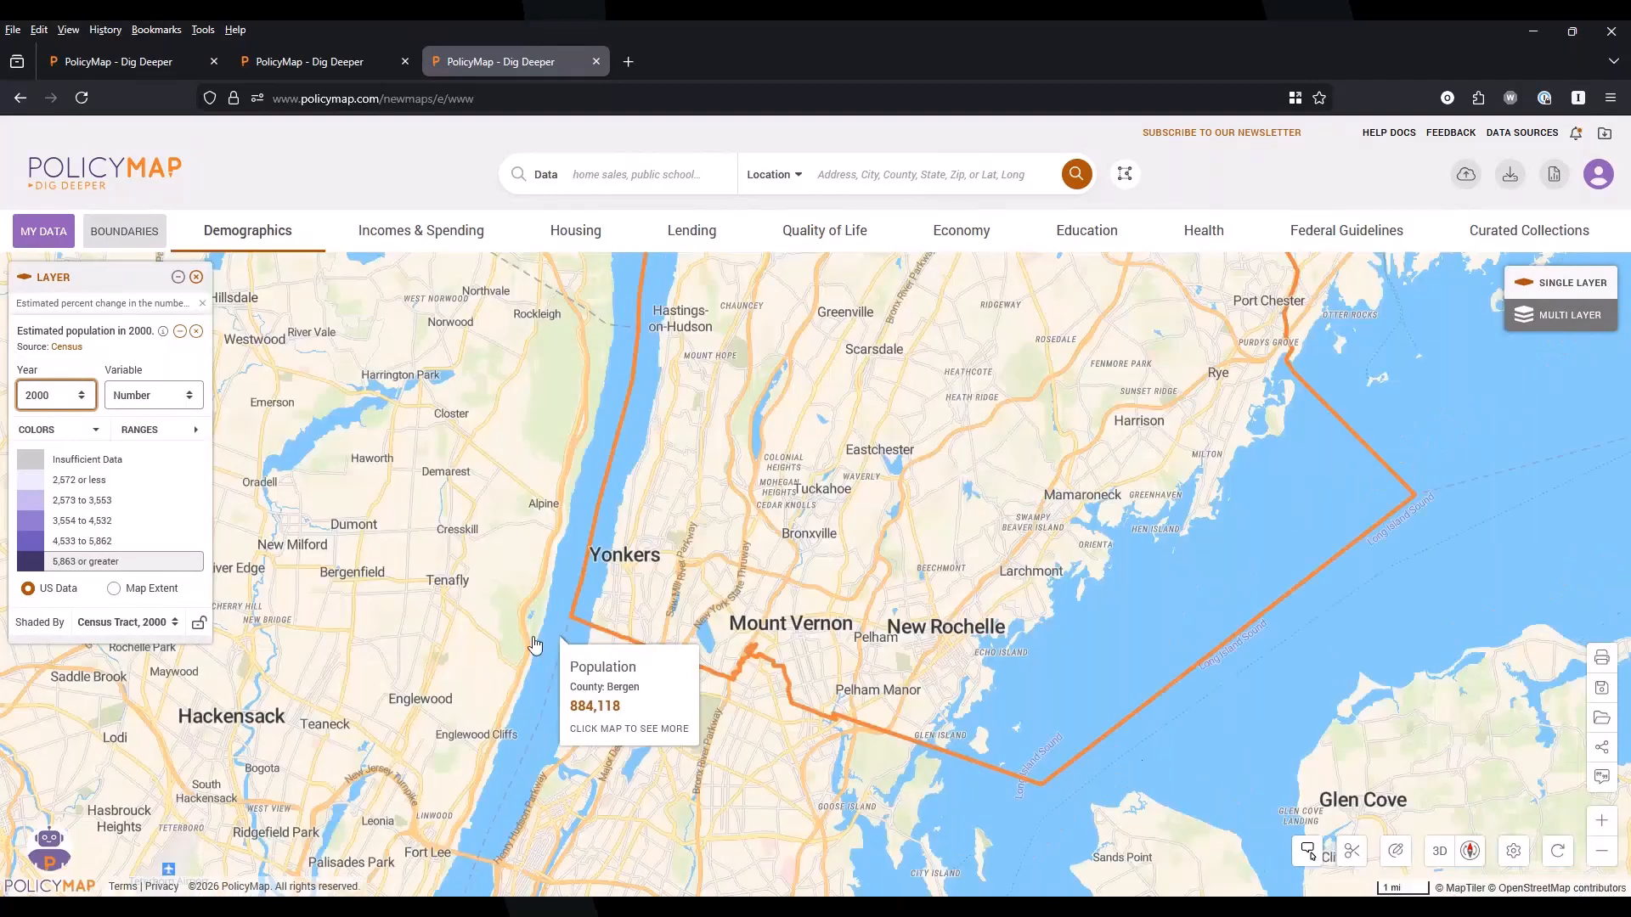
{"action": "scroll", "coordinate": [536, 646], "scroll_direction": "down", "scroll_amount": 2}
{"action": "scroll", "coordinate": [648, 669], "scroll_direction": "down", "scroll_amount": 5}
{"action": "left_click_drag", "start_coordinate": [478, 667], "coordinate": [698, 653]}
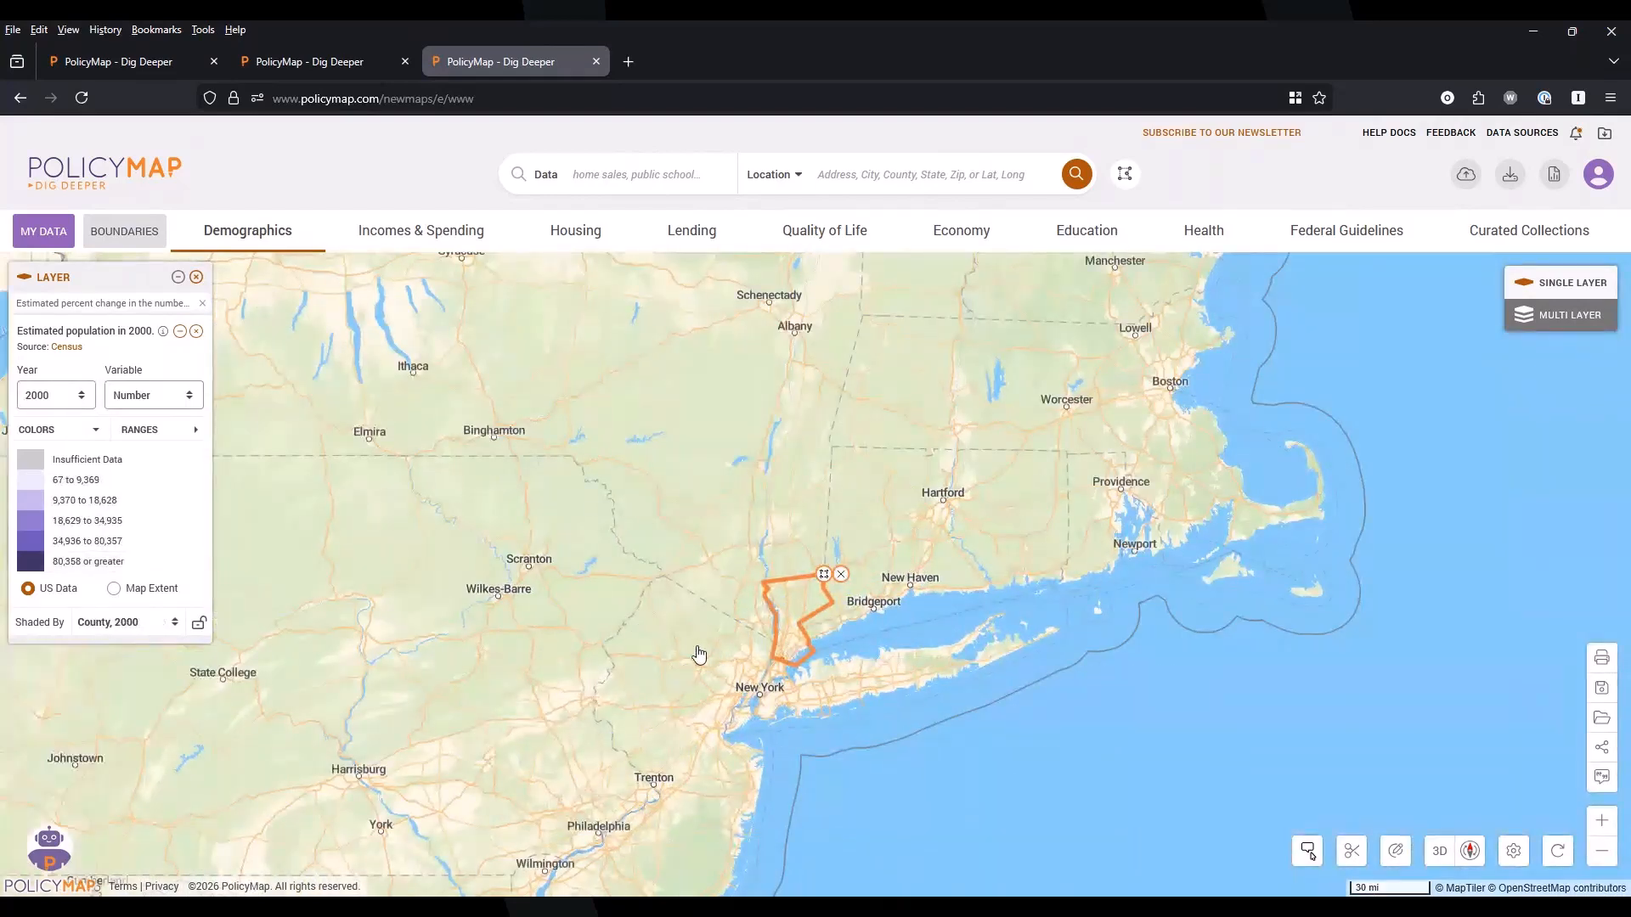